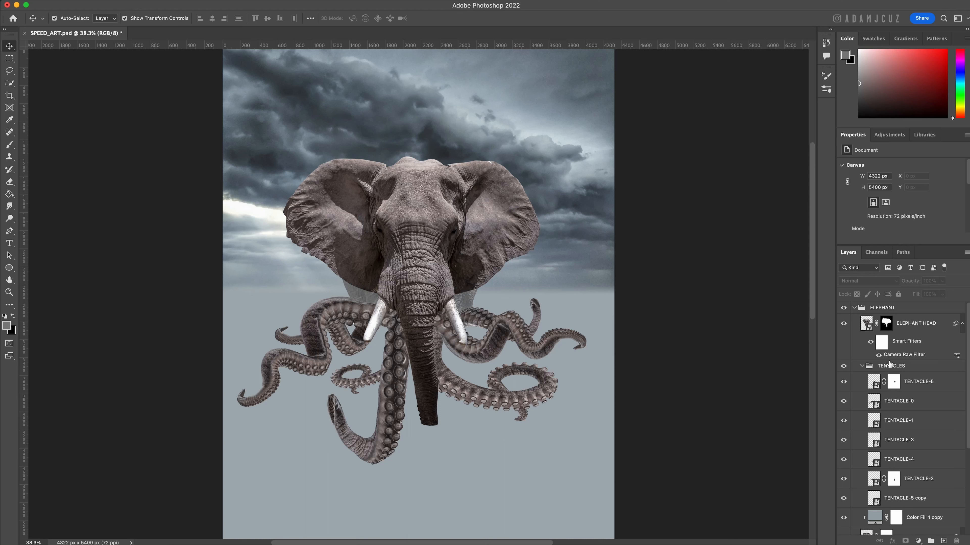
Step: Duplicate the ELEPHANT HEAD layer and rasterize the copy
click(870, 325)
key(super+j)
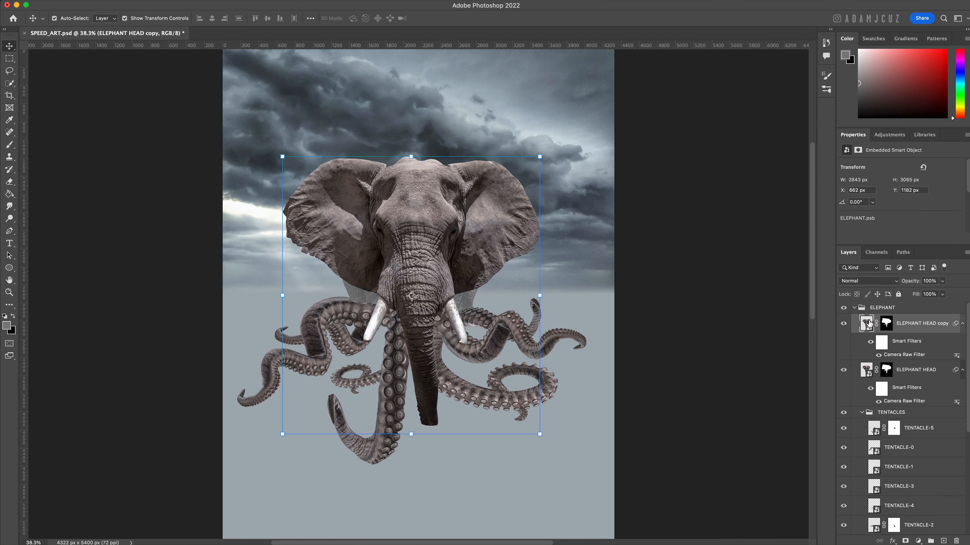
right_click(917, 325)
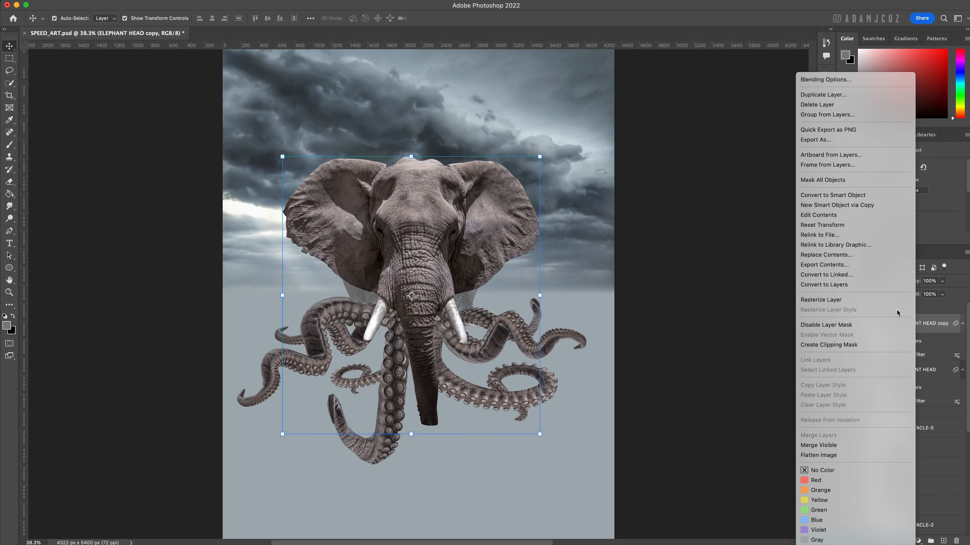
click(886, 300)
Step: Apply the layer mask on ELEPHANT HEAD copy, hide the original ELEPHANT HEAD layer, and save the document
click(889, 323)
right_click(890, 324)
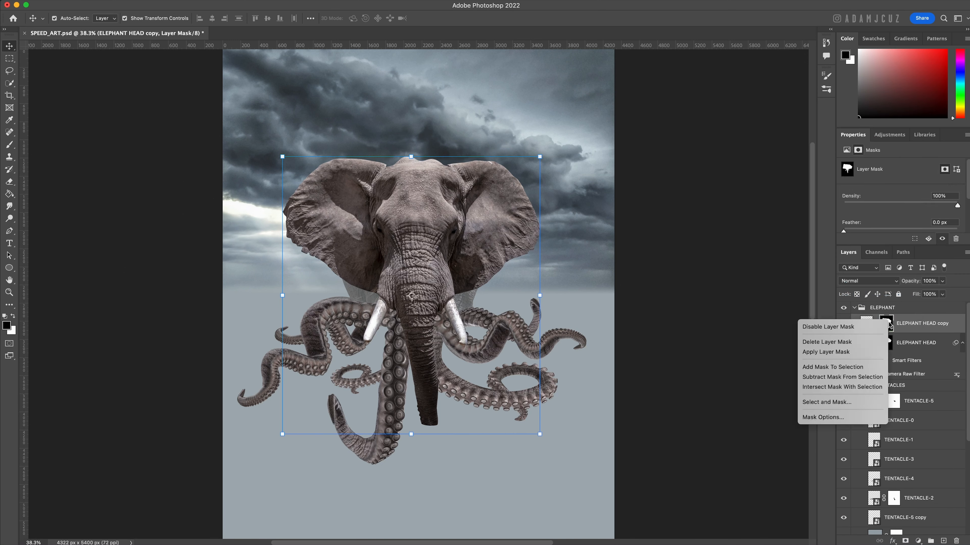
click(879, 351)
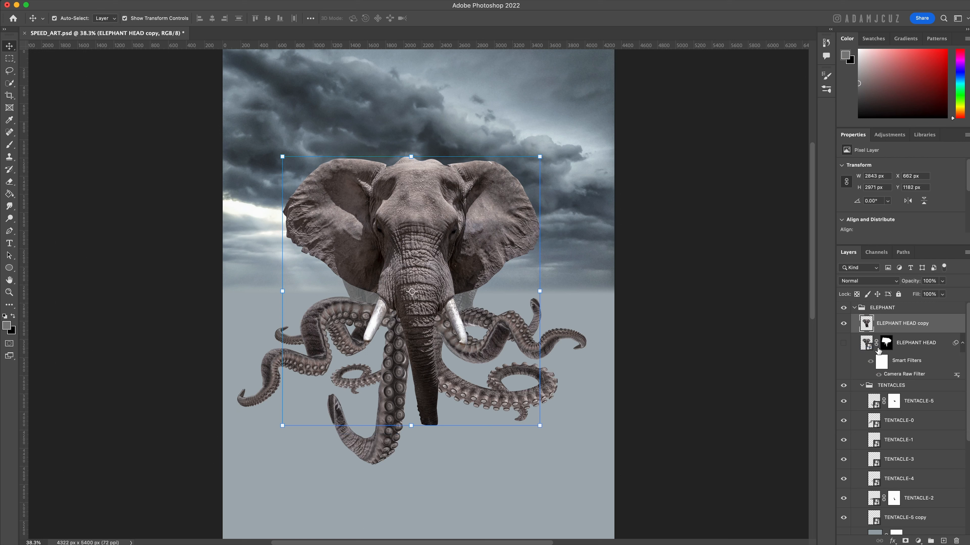
key(super+s)
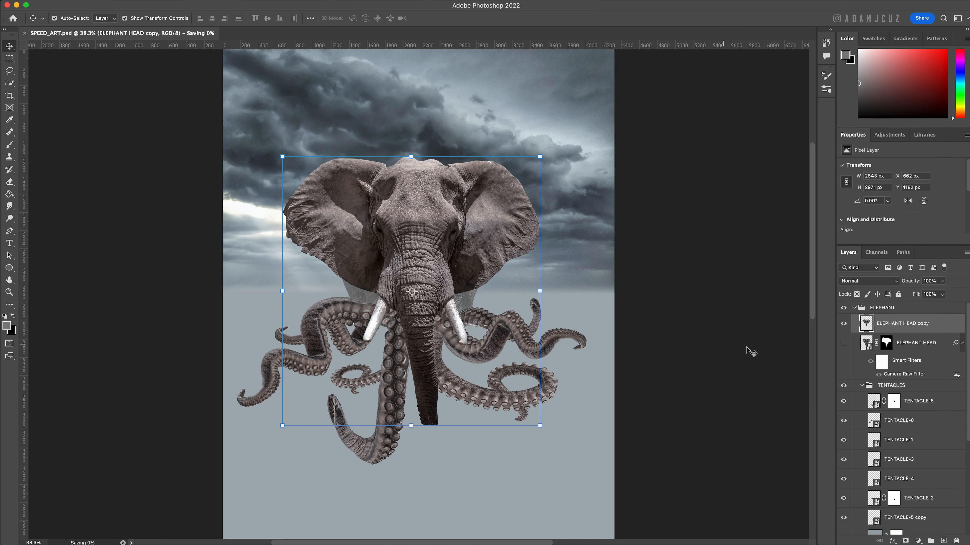
Step: Start a Puppet Warp on ELEPHANT HEAD copy and place pins on the forehead and down the trunk to its tip
scroll(408, 304, up, 5)
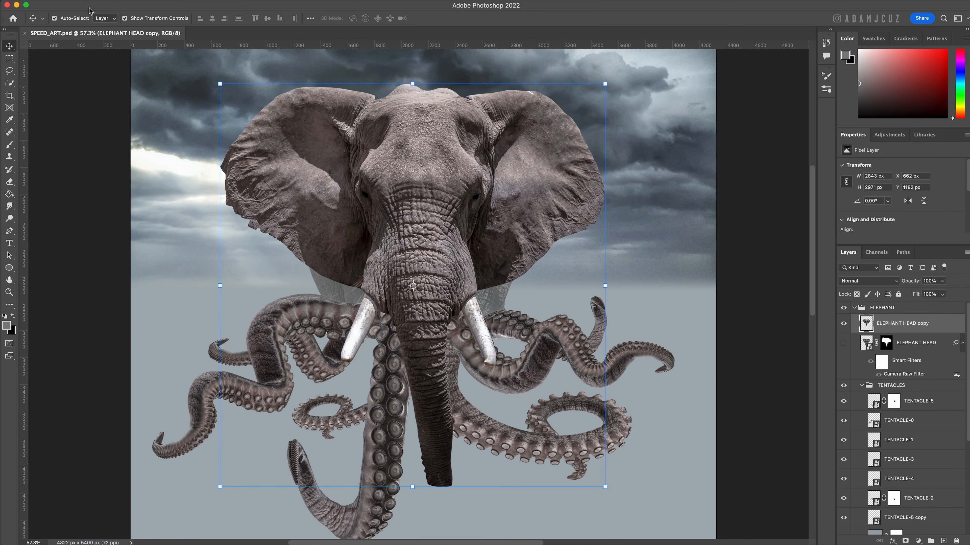
click(91, 3)
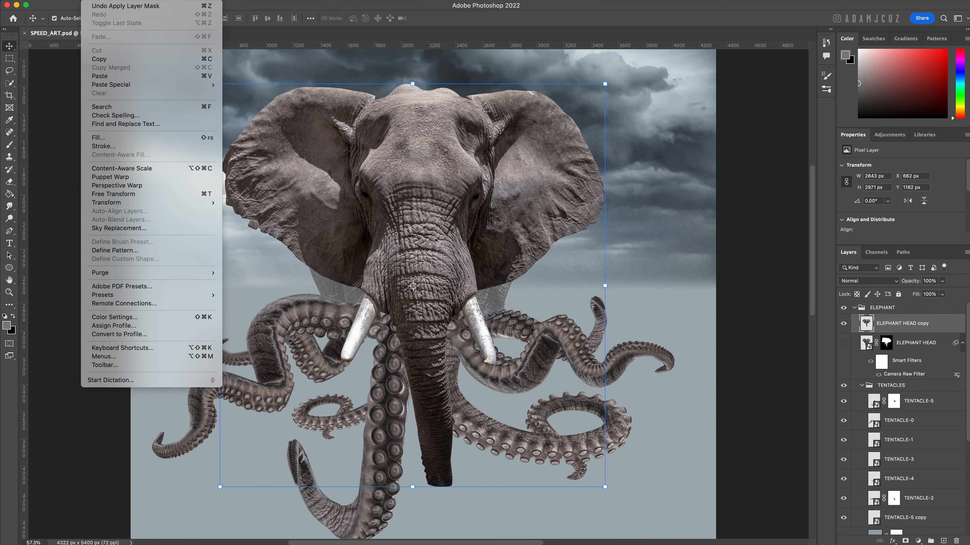
click(133, 178)
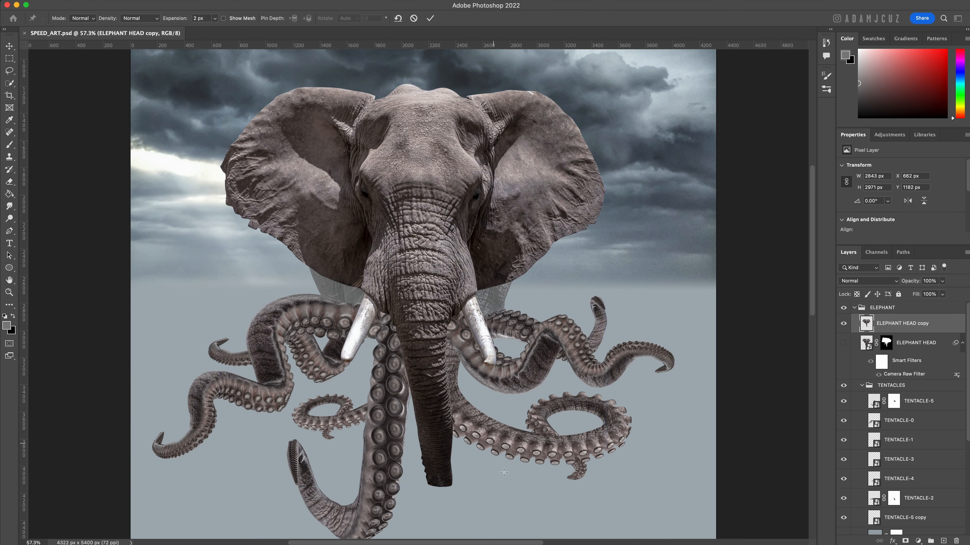
click(438, 475)
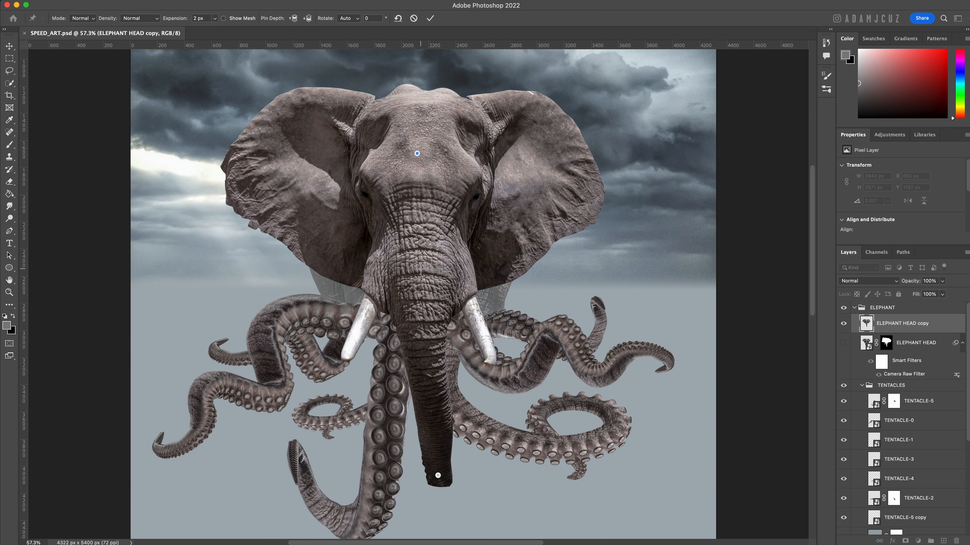
click(423, 352)
Step: Bend the lower trunk into a curve sweeping out to the right, adding a pin near its end
drag(438, 475, 480, 490)
drag(429, 424, 424, 432)
drag(423, 353, 409, 357)
drag(480, 491, 515, 488)
click(469, 461)
drag(469, 462, 458, 468)
drag(515, 488, 540, 497)
drag(424, 432, 418, 432)
drag(410, 357, 405, 356)
drag(420, 269, 420, 269)
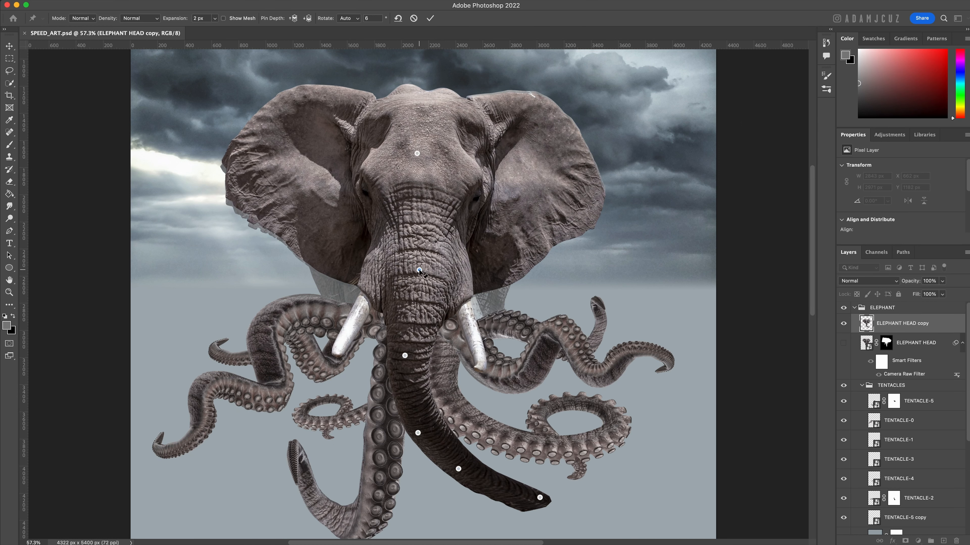
Step: Shift the forehead and trunk pins slightly left to refine the head's position and the trunk's curve
drag(417, 153, 413, 153)
drag(420, 268, 419, 271)
drag(405, 355, 401, 356)
drag(418, 432, 412, 434)
drag(458, 468, 455, 475)
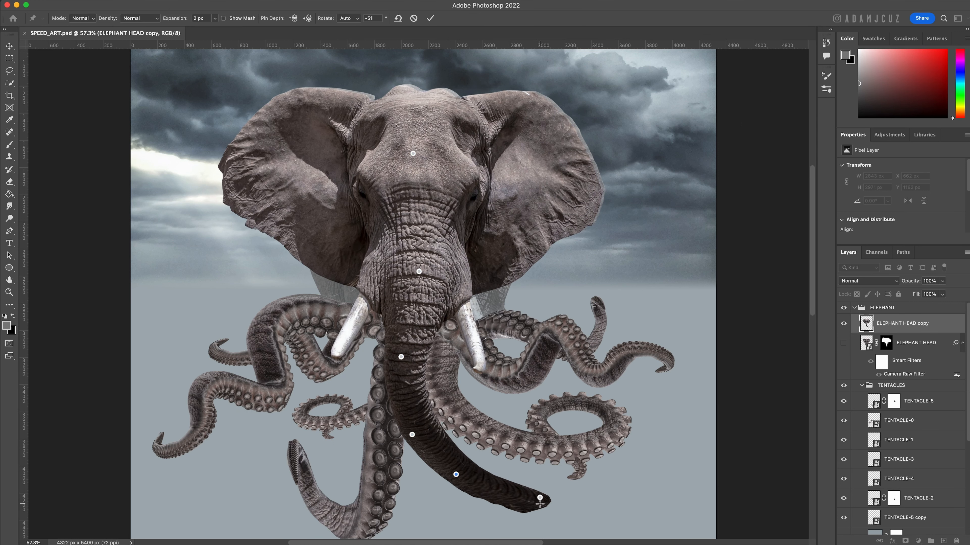
Step: Smooth the bend near the trunk's tip with an extra pin, apply the Puppet Warp, and save the document
drag(539, 497, 503, 493)
click(507, 493)
drag(455, 475, 452, 475)
drag(544, 496, 545, 496)
scroll(545, 495, down, 4)
drag(546, 431, 542, 437)
drag(503, 429, 501, 429)
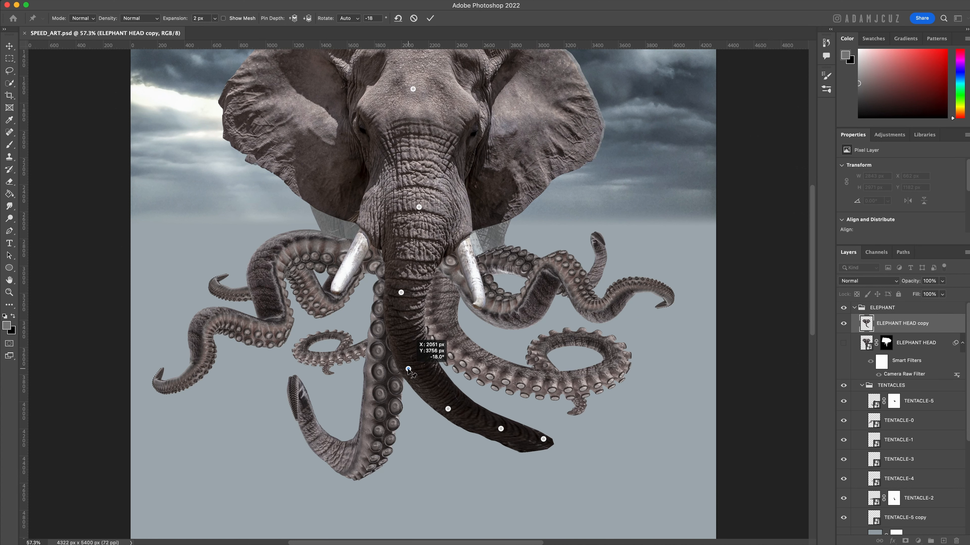
key(Return)
scroll(609, 344, down, 1)
key(super+s)
key(super+0)
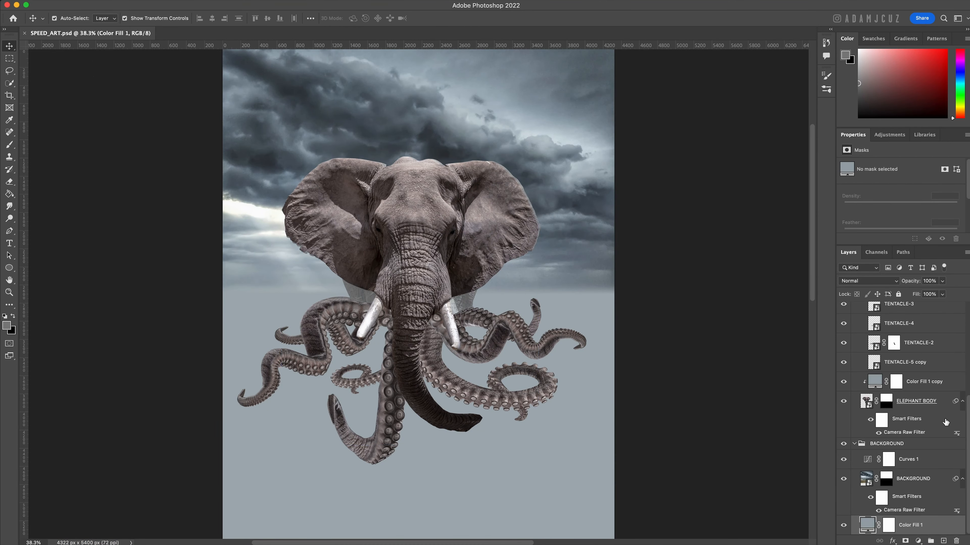
Step: Rename the ELEPHANT HEAD copy layer to ELEPHANT HEAD WARPED
scroll(946, 421, up, 5)
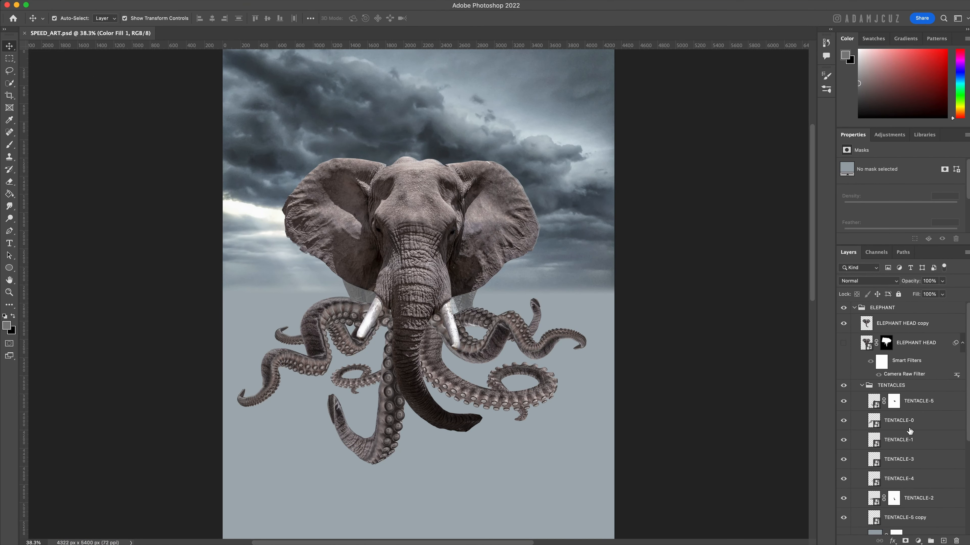
click(907, 330)
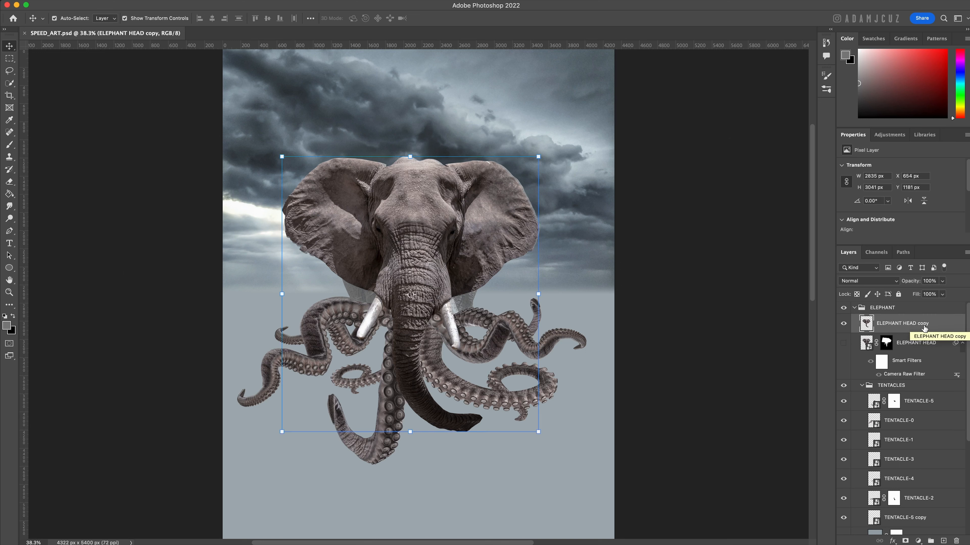
double_click(923, 324)
double_click(924, 323)
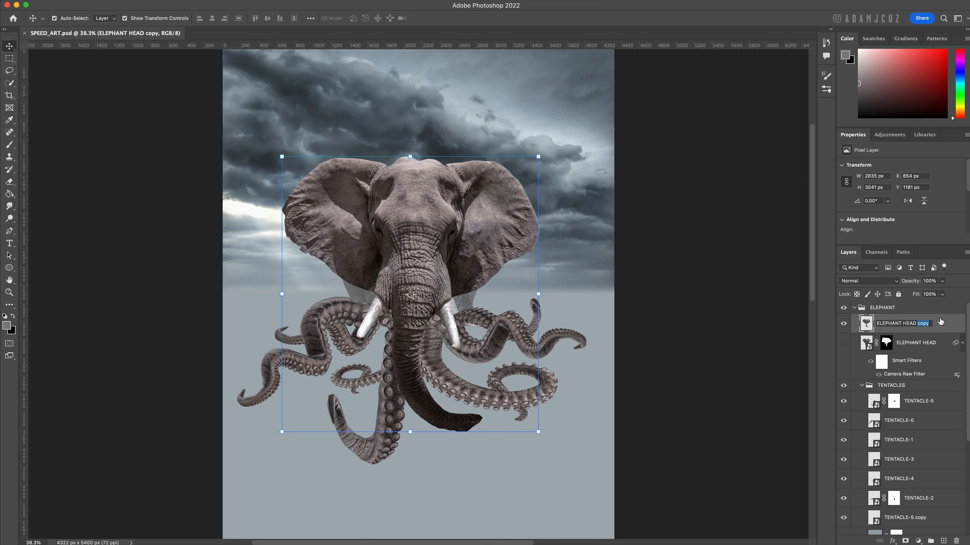
key(Return)
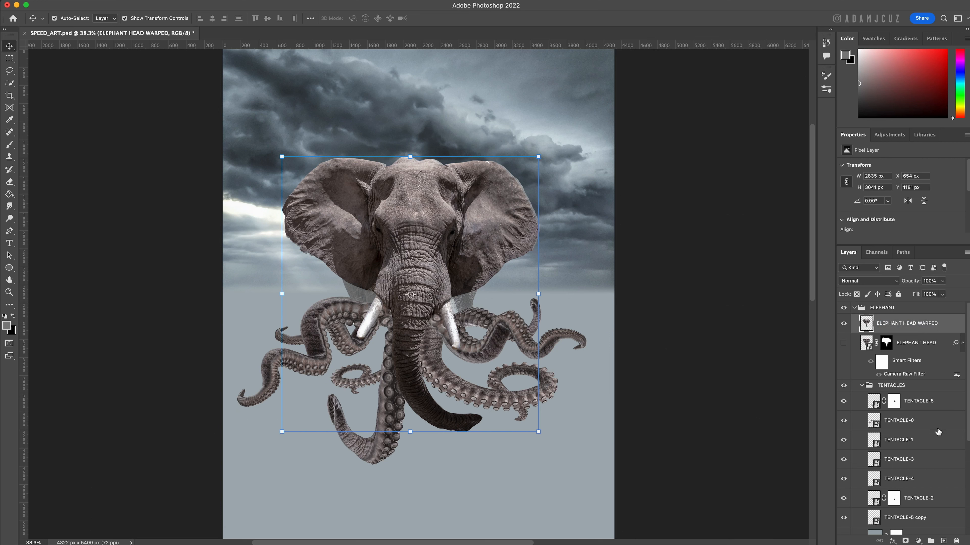
Step: Duplicate the TENTACLE-0 layer and place the copy above ELEPHANT HEAD WARPED
click(918, 426)
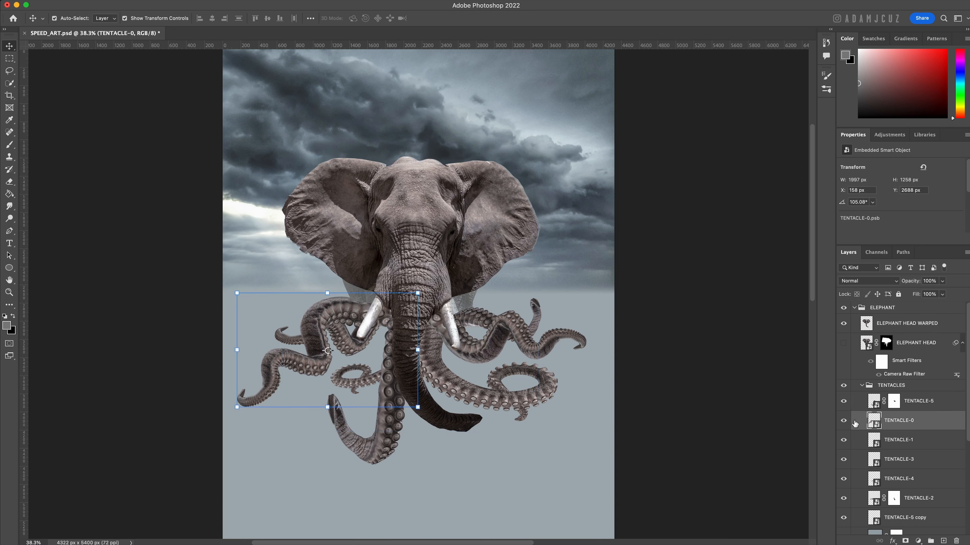
click(843, 420)
click(843, 421)
drag(873, 421, 877, 322)
Step: Scale down and rotate the tentacle copy, placing it below the curved trunk's tip
key(ctrl+t)
drag(423, 294, 366, 423)
drag(310, 382, 477, 450)
scroll(477, 450, up, 3)
mouse_move(623, 363)
mouse_down()
mouse_move(489, 409)
mouse_move(444, 401)
mouse_move(634, 370)
mouse_up()
Step: Flip the tentacle copy, rotate it to about 87° so it continues from the trunk's end, and save the document
click(92, 2)
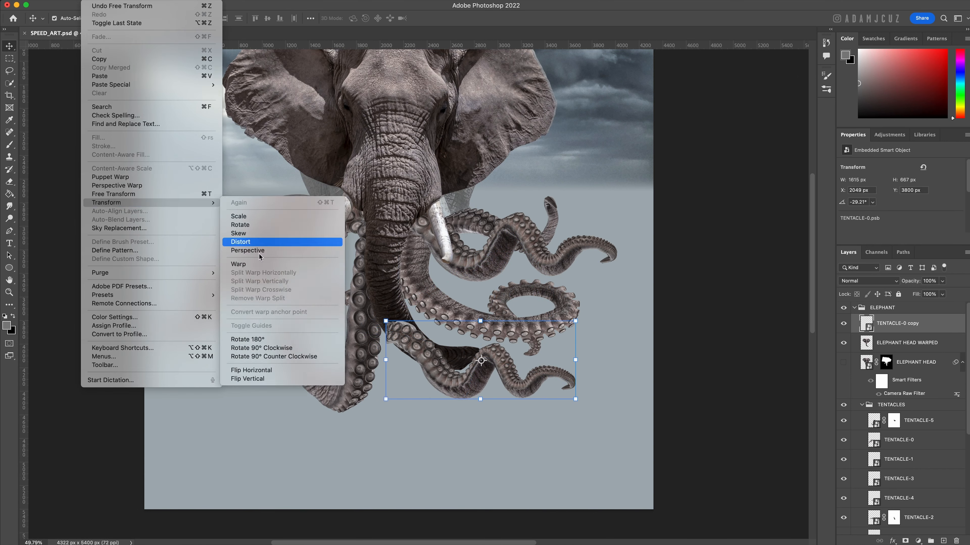
click(273, 358)
drag(503, 342, 490, 364)
scroll(450, 477, up, 2)
click(466, 19)
scroll(513, 321, up, 2)
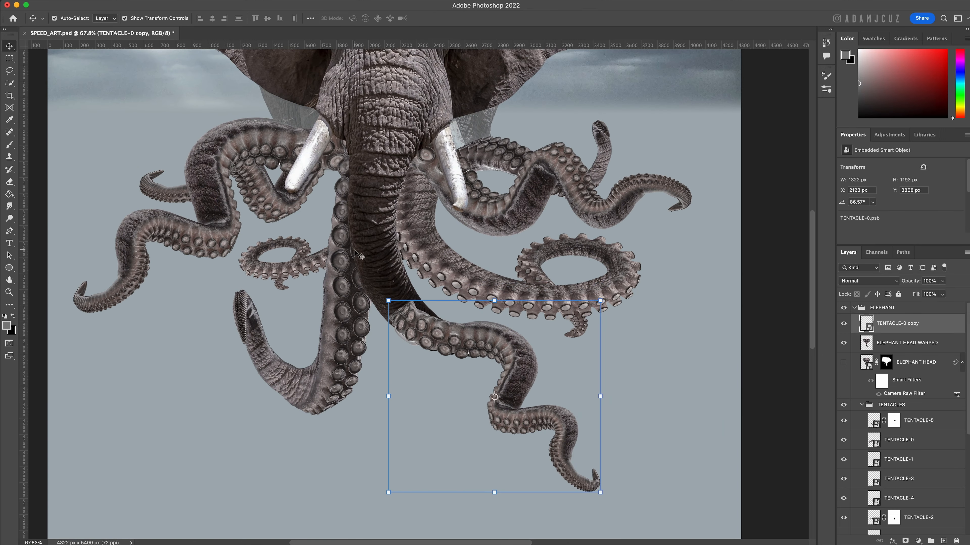
key(super+s)
Step: Pin the tentacle copy with Puppet Warp and swing its thin end up and outward to the right
click(91, 2)
click(115, 179)
click(469, 338)
click(410, 320)
click(520, 357)
drag(561, 454, 586, 424)
Step: Pull the tentacle copy's base up to line up with the trunk's end and apply the Puppet Warp
click(400, 291)
click(377, 306)
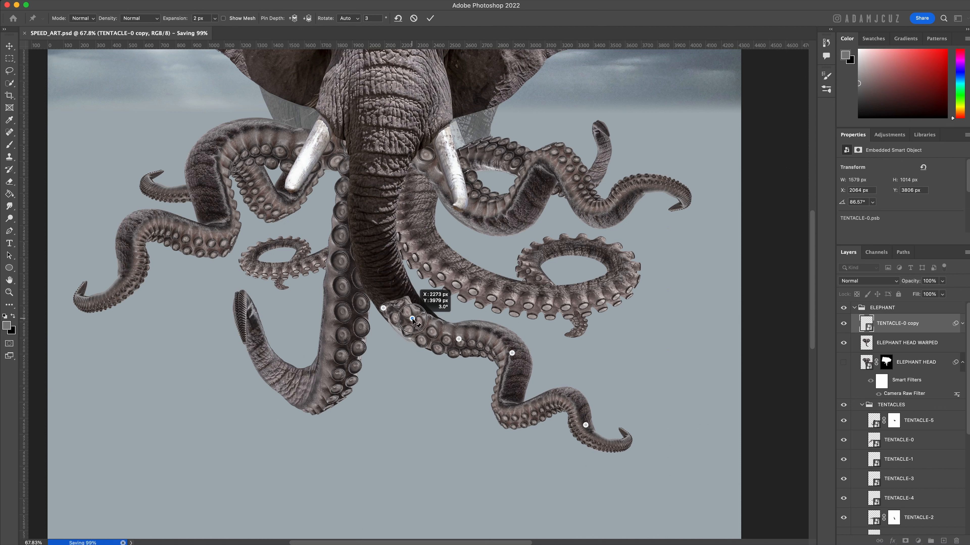
click(412, 318)
drag(410, 310, 395, 293)
click(412, 341)
drag(506, 348, 503, 347)
key(Return)
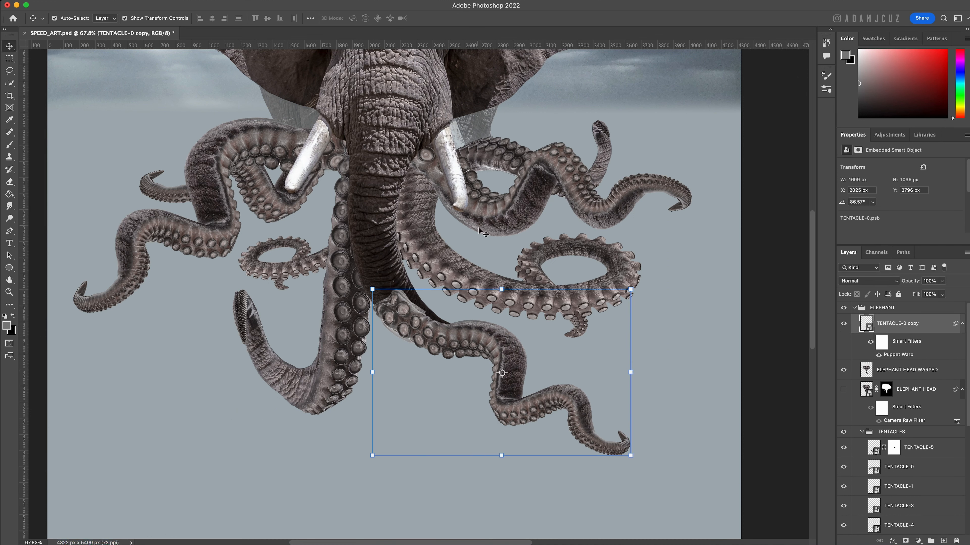
Step: Paint black on the TENTACLE-0 copy mask to blend the tentacle's base into the trunk
scroll(433, 333, up, 3)
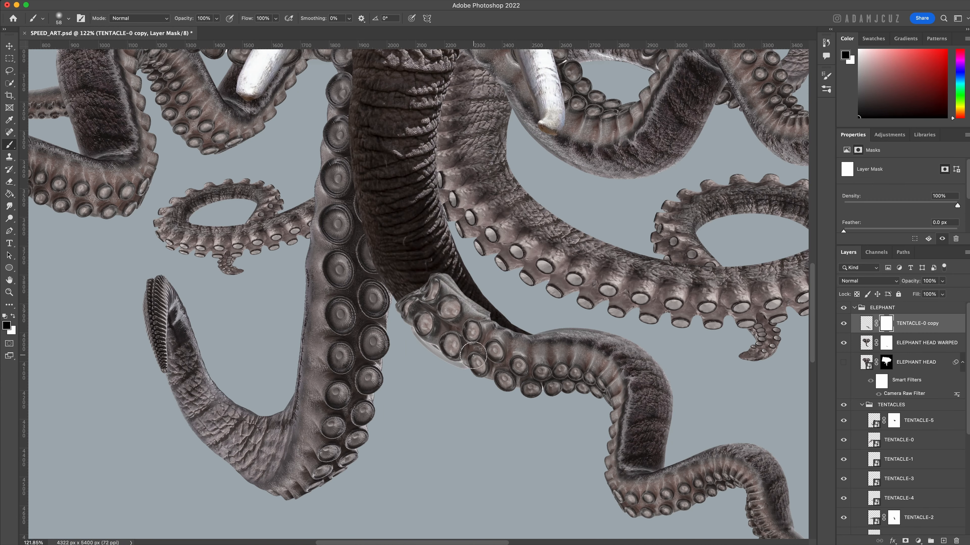
mouse_move(476, 282)
mouse_down()
mouse_move(455, 267)
mouse_move(529, 338)
mouse_move(520, 339)
mouse_move(545, 339)
mouse_up()
mouse_move(679, 373)
mouse_down()
mouse_move(684, 349)
mouse_move(629, 326)
mouse_up()
drag(389, 231, 400, 232)
click(389, 231)
mouse_move(327, 264)
mouse_down()
mouse_move(342, 269)
mouse_move(335, 297)
mouse_up()
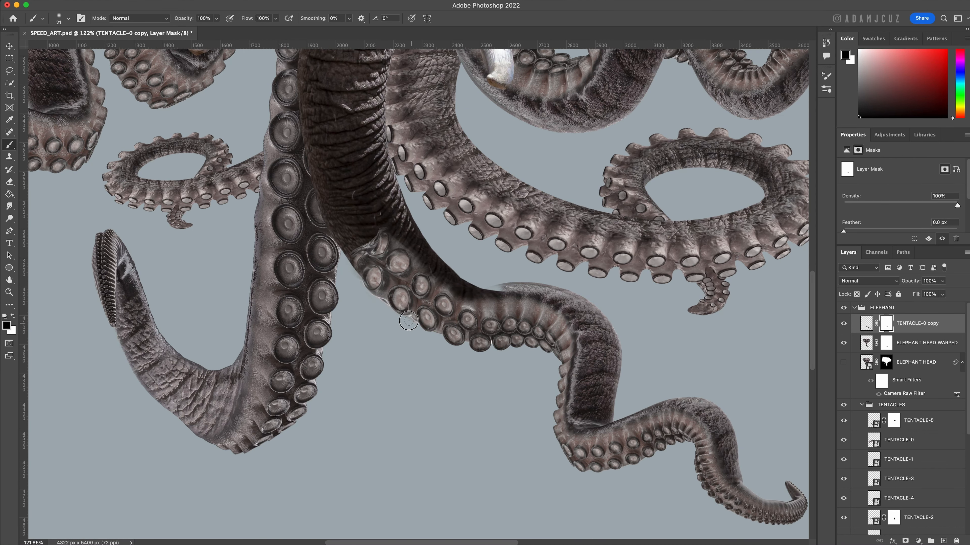
mouse_move(382, 227)
mouse_down()
mouse_move(394, 239)
mouse_move(360, 244)
mouse_up()
scroll(560, 305, down, 3)
scroll(561, 305, right, 3)
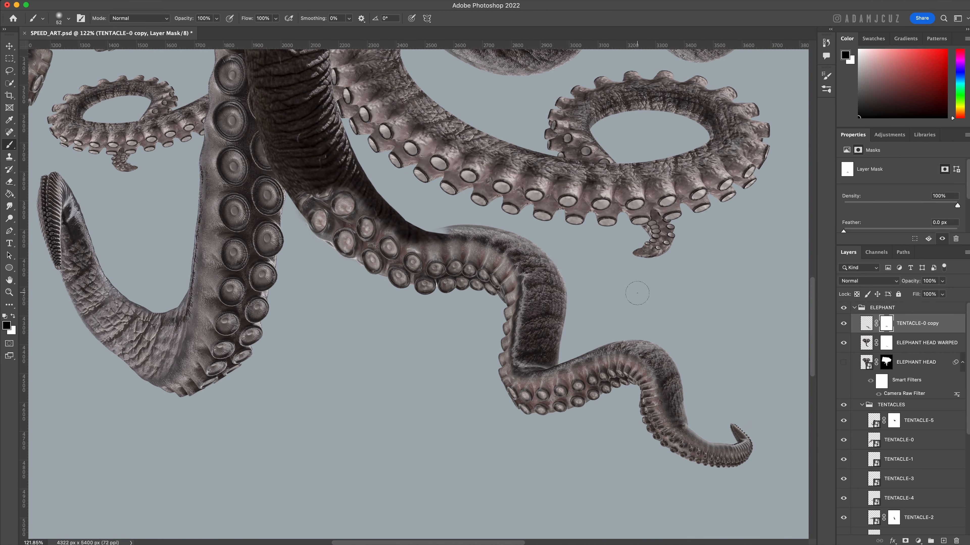
Step: Reduce the tentacle copy's height to about 96% and mask out the trunk tip sticking out above the tentacle
key(ctrl+t)
drag(520, 171, 536, 184)
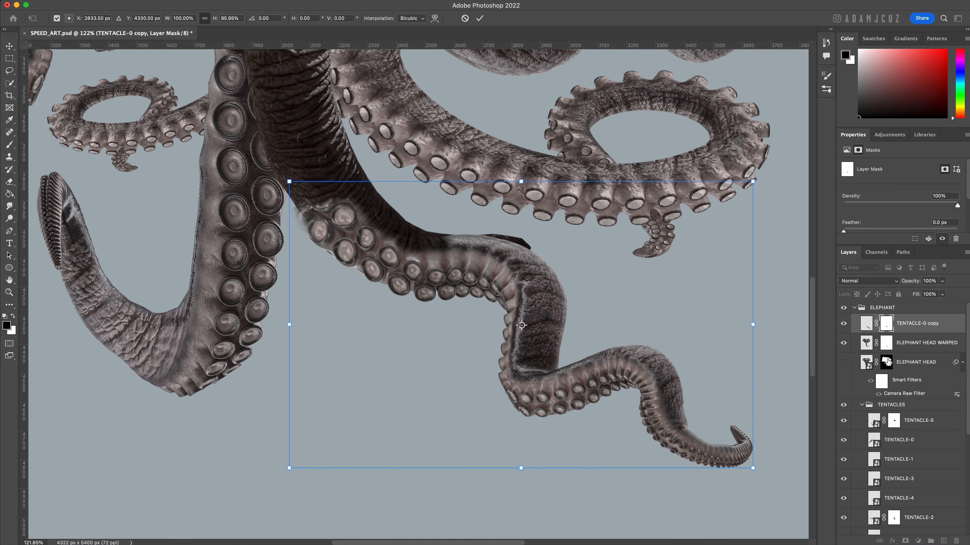
click(886, 342)
key(b)
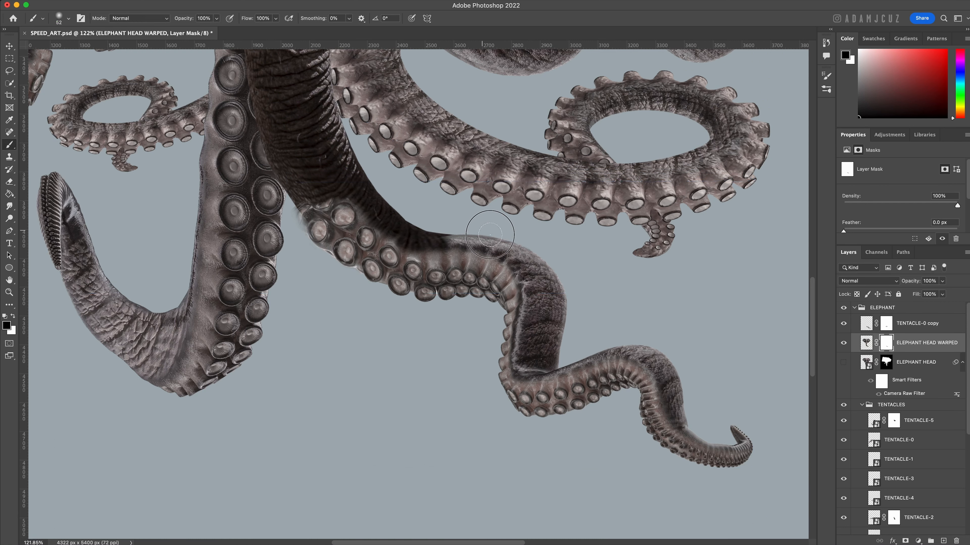
Step: Paint white on the TENTACLE-0 copy mask to restore the tentacle's upper edge where it meets the trunk
click(886, 323)
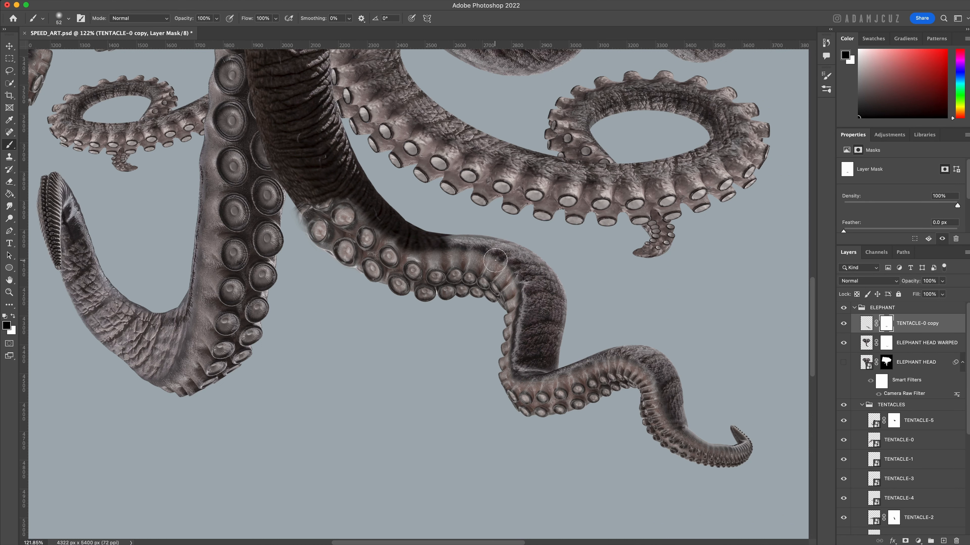
key(x)
drag(460, 249, 452, 249)
drag(452, 246, 448, 244)
drag(455, 246, 462, 246)
drag(447, 246, 439, 238)
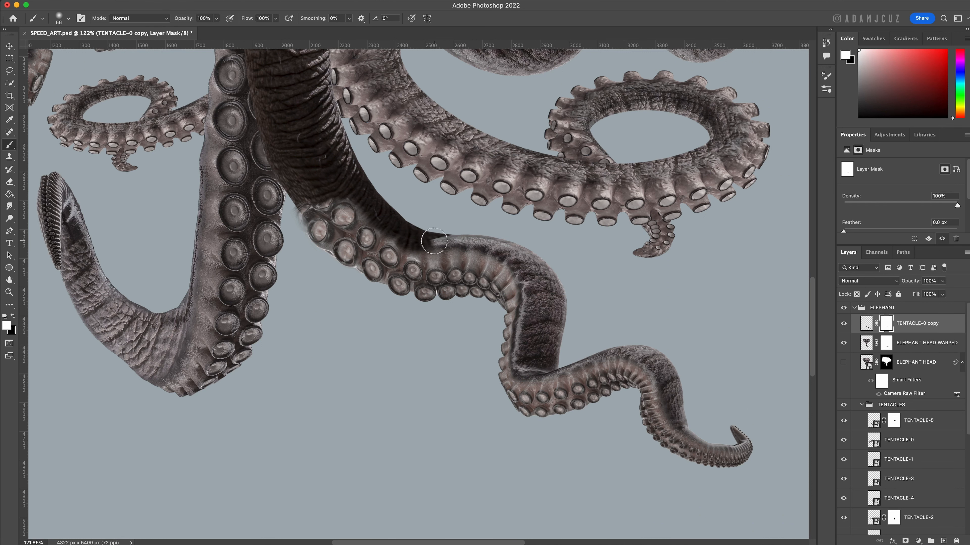
scroll(434, 241, up, 3)
mouse_move(459, 292)
mouse_down()
mouse_move(468, 292)
mouse_move(449, 299)
mouse_up()
Step: Paint black along the trunk seam on the TENTACLE-0 copy mask to soften the transition
key(x)
scroll(449, 299, up, 3)
mouse_move(437, 281)
mouse_down()
mouse_move(427, 276)
mouse_move(540, 237)
mouse_move(501, 237)
mouse_up()
Step: Refine the trunk's upper edge at the tentacle junction by painting white on the ELEPHANT HEAD WARPED mask
click(887, 341)
key(x)
drag(495, 314, 480, 315)
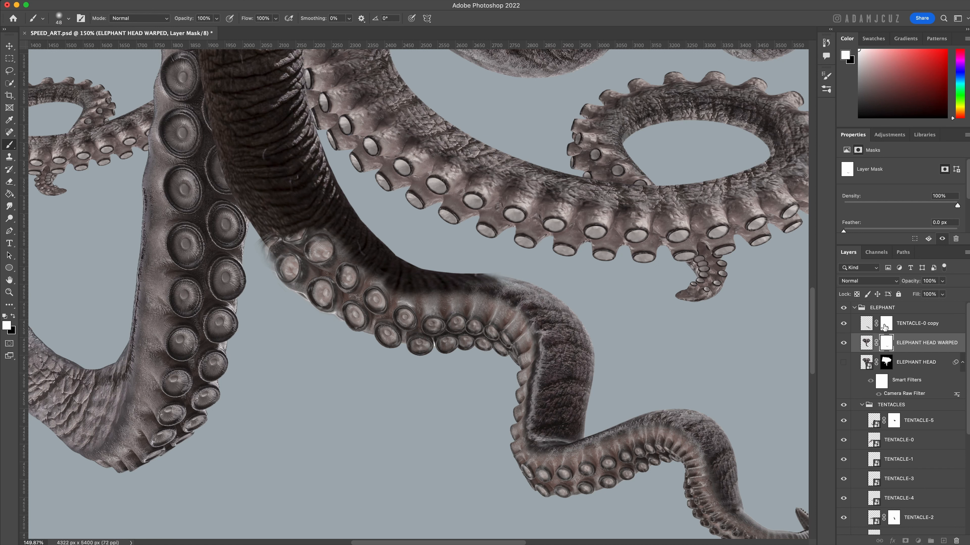
scroll(496, 267, up, 2)
drag(501, 266, 493, 264)
key(x)
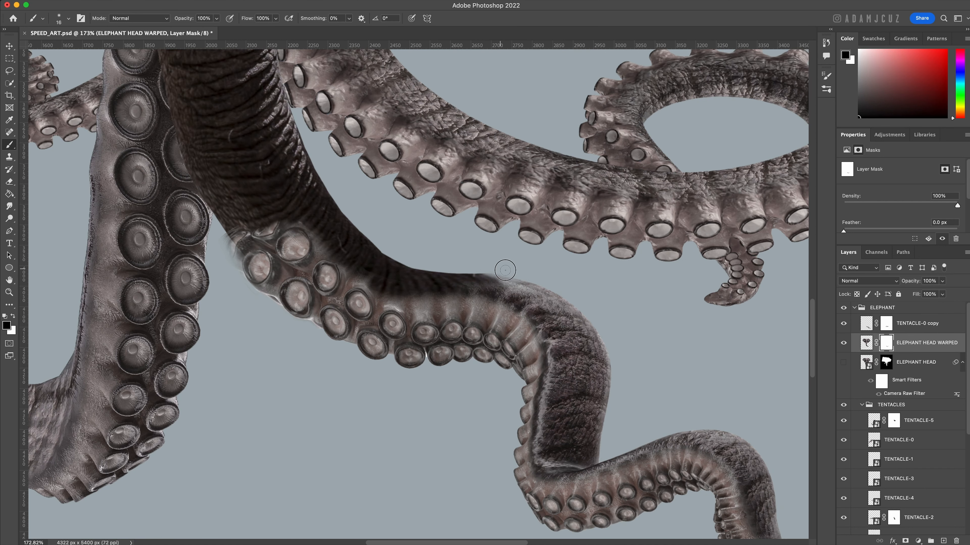
Step: Paint out the stray left edge of the tentacle's base on the TENTACLE-0 copy mask using a smaller black brush
scroll(496, 321, down, 5)
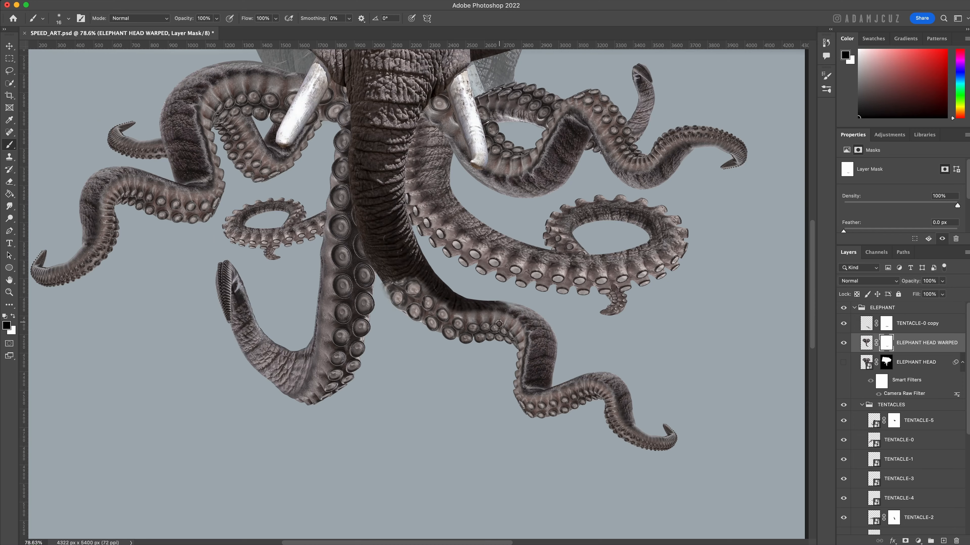
drag(634, 354, 655, 353)
scroll(366, 305, up, 3)
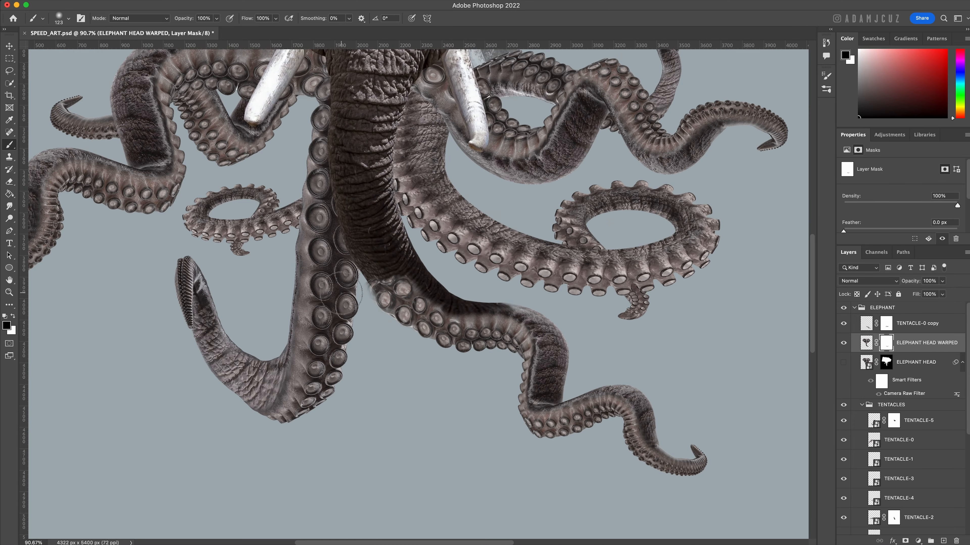
drag(385, 310, 373, 310)
scroll(366, 305, up, 3)
click(885, 323)
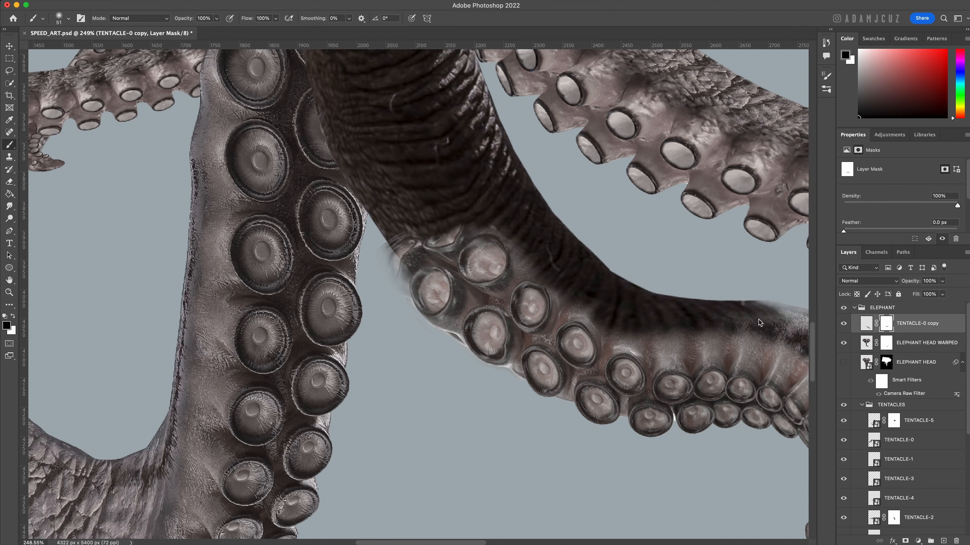
mouse_move(408, 252)
mouse_down()
mouse_move(404, 267)
mouse_move(396, 244)
mouse_move(404, 284)
mouse_up()
drag(499, 223, 412, 277)
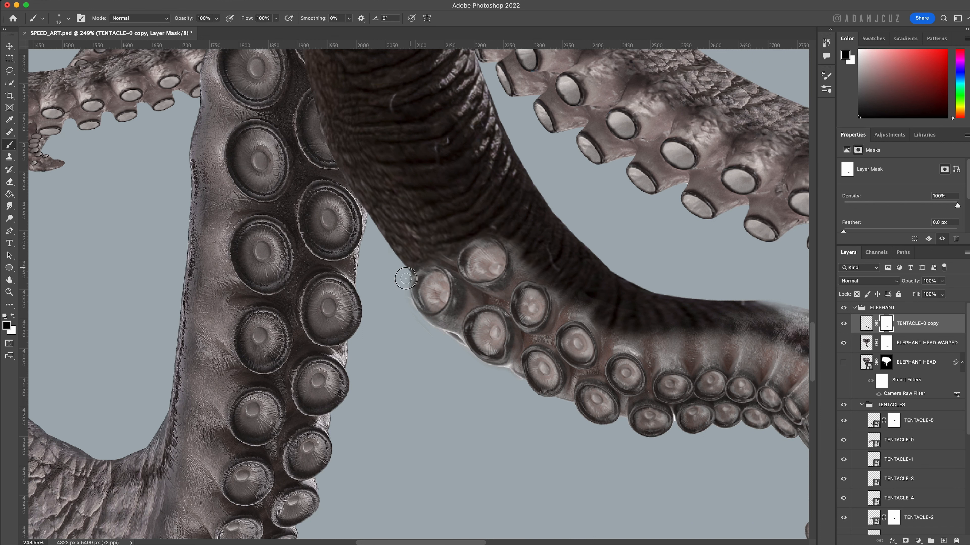
Step: Clean up the trunk's upper edge at the tentacle junction by painting on the ELEPHANT HEAD WARPED mask within the selection
scroll(411, 277, down, 5)
scroll(530, 274, up, 6)
key(x)
drag(541, 274, 530, 274)
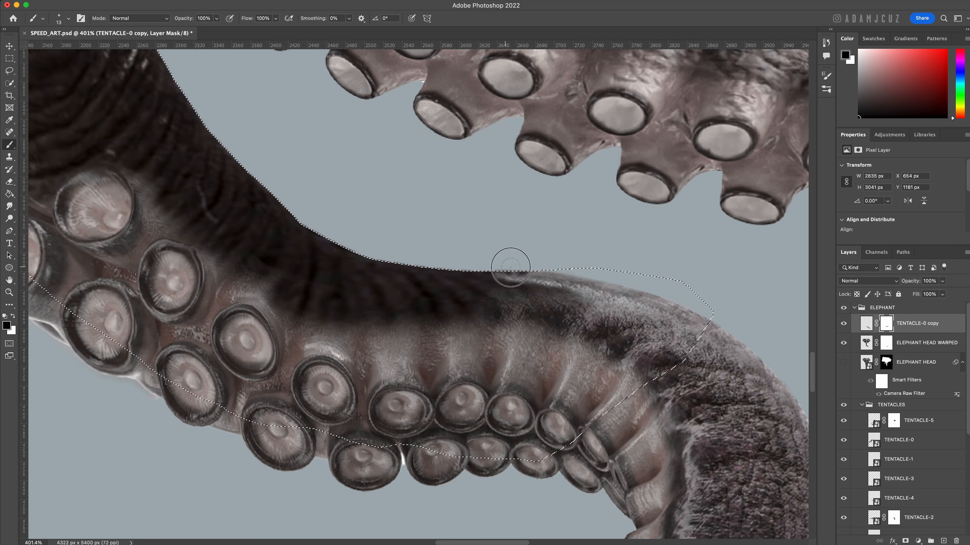
click(887, 342)
scroll(607, 295, down, 1)
drag(598, 295, 607, 295)
scroll(607, 295, up, 6)
mouse_move(480, 261)
mouse_down()
mouse_move(579, 263)
mouse_move(477, 263)
mouse_up()
Step: Paint on the TENTACLE-0 copy mask to even out the tentacle's upper edge where it continues the trunk
click(917, 323)
key(x)
click(886, 323)
key(x)
drag(710, 302, 625, 288)
scroll(496, 267, down, 1)
drag(476, 263, 504, 263)
Step: Soften the trunk-to-tentacle transition on the TENTACLE-0 copy mask with 25% brush flow and save the document
scroll(429, 321, down, 10)
scroll(320, 267, up, 4)
double_click(266, 21)
text(25)
key(Return)
mouse_move(519, 313)
mouse_down()
mouse_move(498, 305)
mouse_move(521, 283)
mouse_move(464, 267)
mouse_up()
scroll(466, 320, up, 5)
key(x)
scroll(387, 203, down, 8)
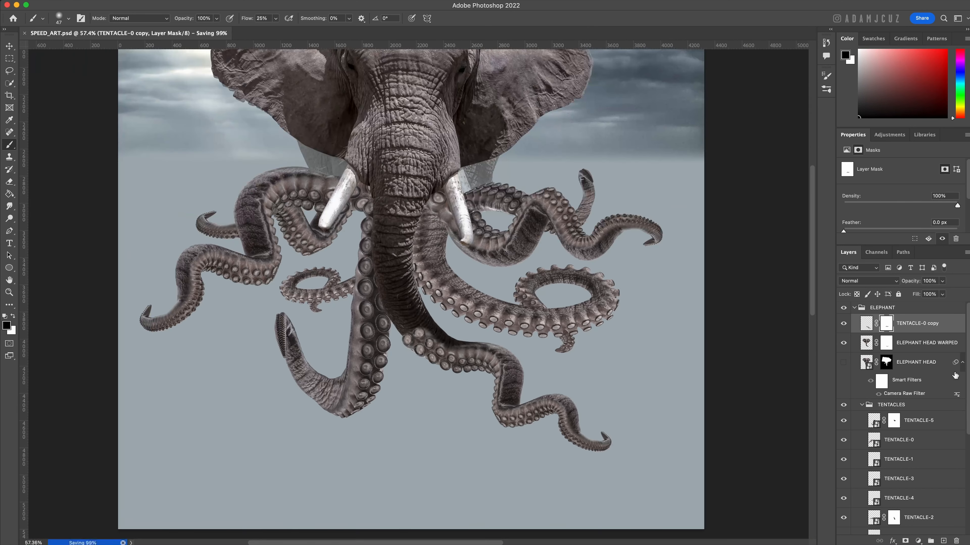
Step: Split the Underlying Layer black slider in TENTACLE-0 copy's Blend If options to 0 / 40 and save the document
double_click(956, 331)
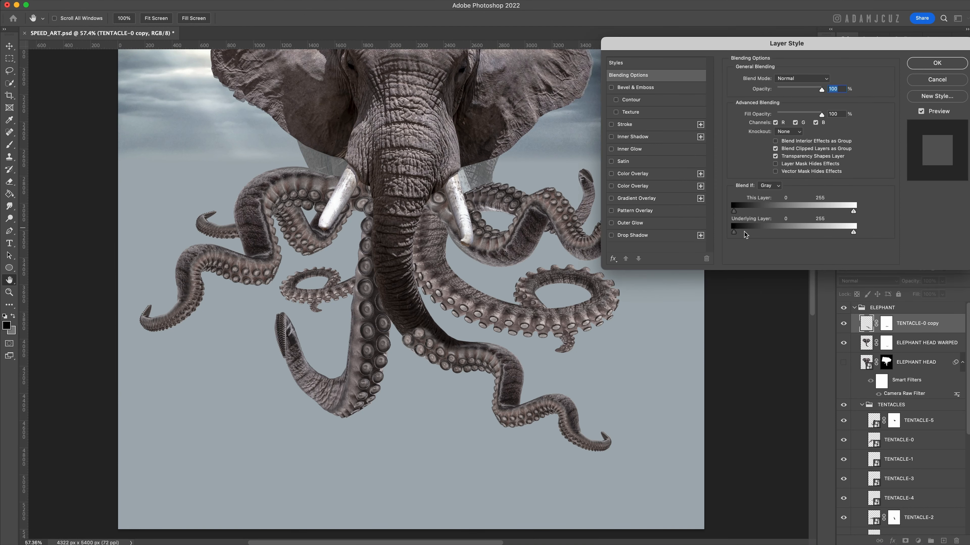
scroll(425, 377, up, 2)
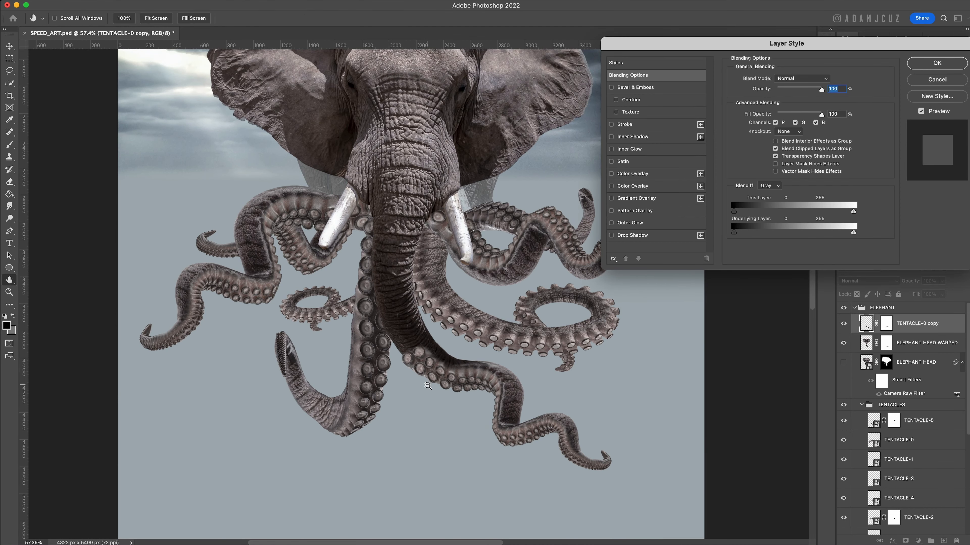
scroll(425, 378, up, 3)
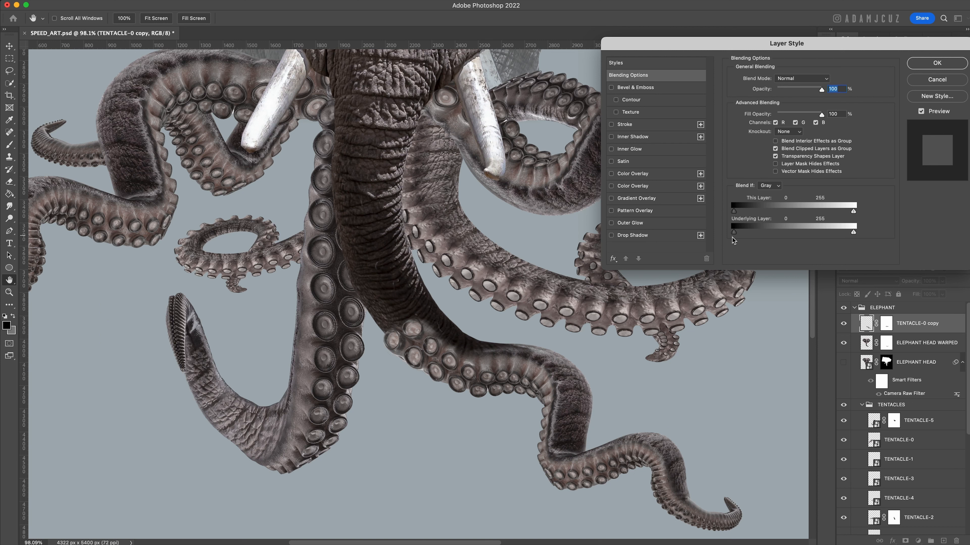
key(alt)
mouse_move(736, 234)
mouse_down()
mouse_move(747, 216)
mouse_move(727, 222)
mouse_up()
key(alt)
mouse_move(853, 232)
mouse_down()
mouse_move(795, 236)
mouse_move(853, 234)
mouse_up()
drag(742, 234, 750, 237)
click(946, 66)
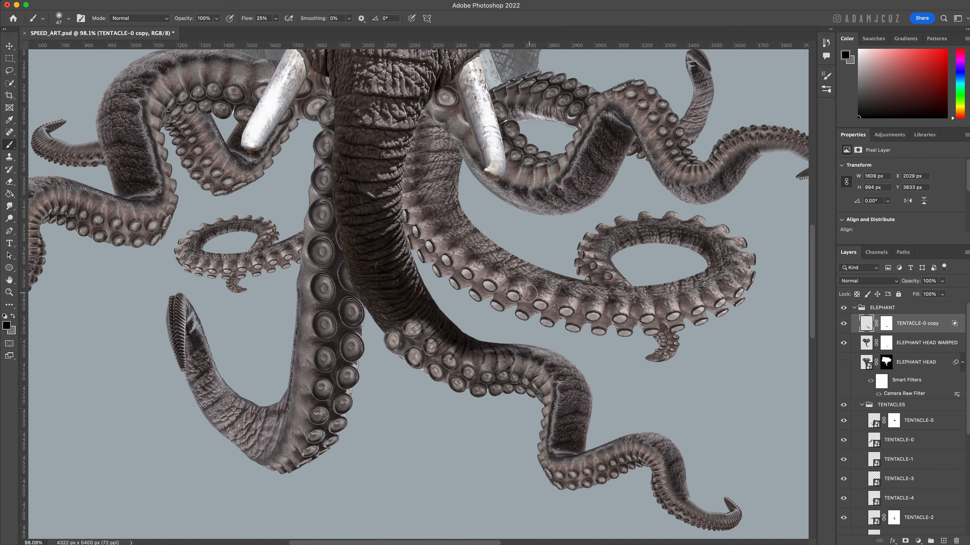
scroll(495, 271, down, 3)
key(super+s)
Step: Duplicate the TENTACLE-0 copy layer with its mask and reset the Blend If settings on the duplicate
scroll(488, 317, up, 6)
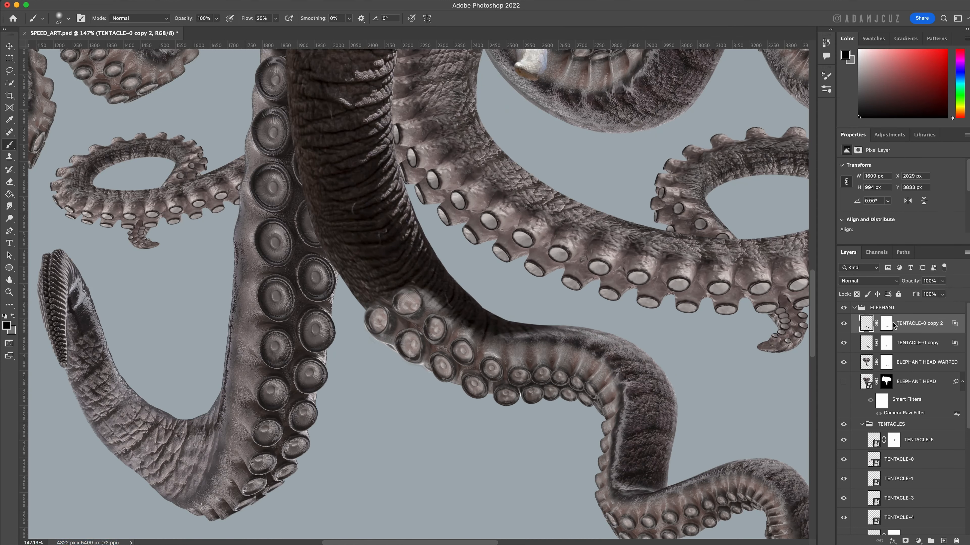
key(super+j)
click(905, 328)
double_click(941, 330)
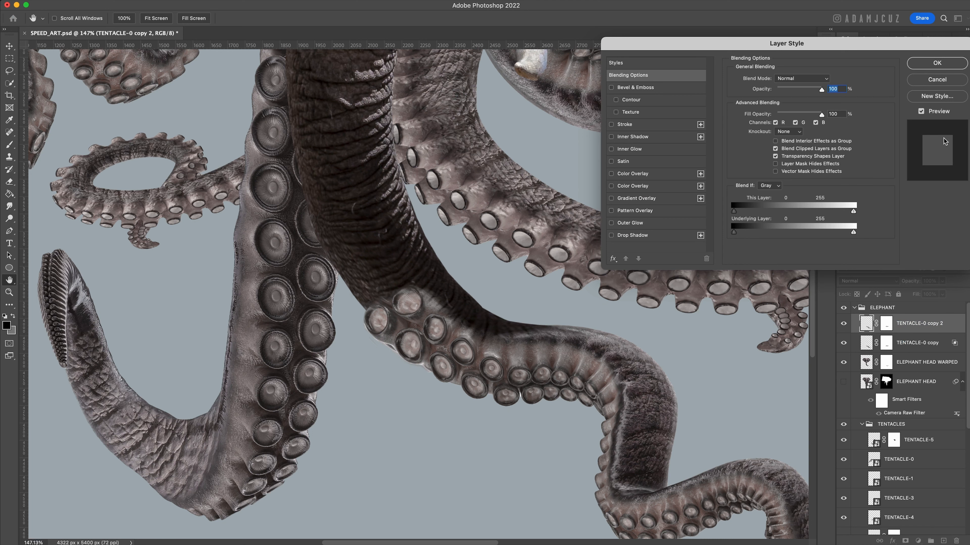
click(937, 63)
double_click(939, 347)
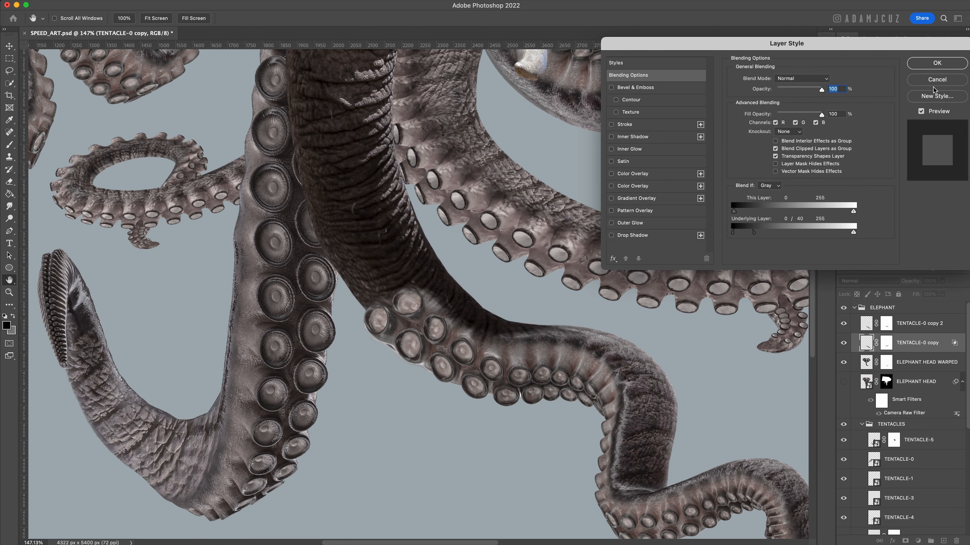
click(937, 80)
Step: Put TENTACLE-0 copy 2 in a new group and give the group a black mask that hides it
click(919, 322)
scroll(420, 267, down, 2)
click(843, 323)
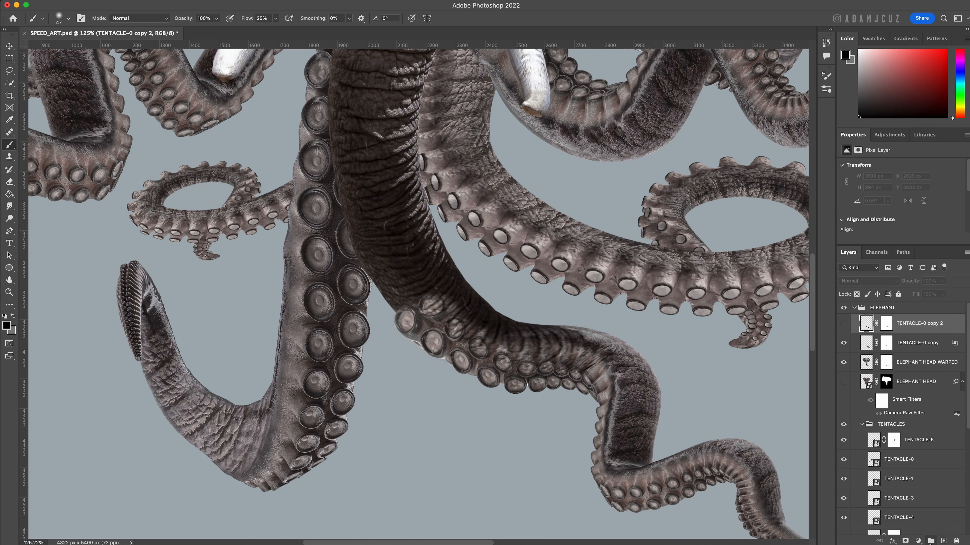
click(930, 541)
drag(869, 334, 873, 319)
click(843, 335)
click(896, 321)
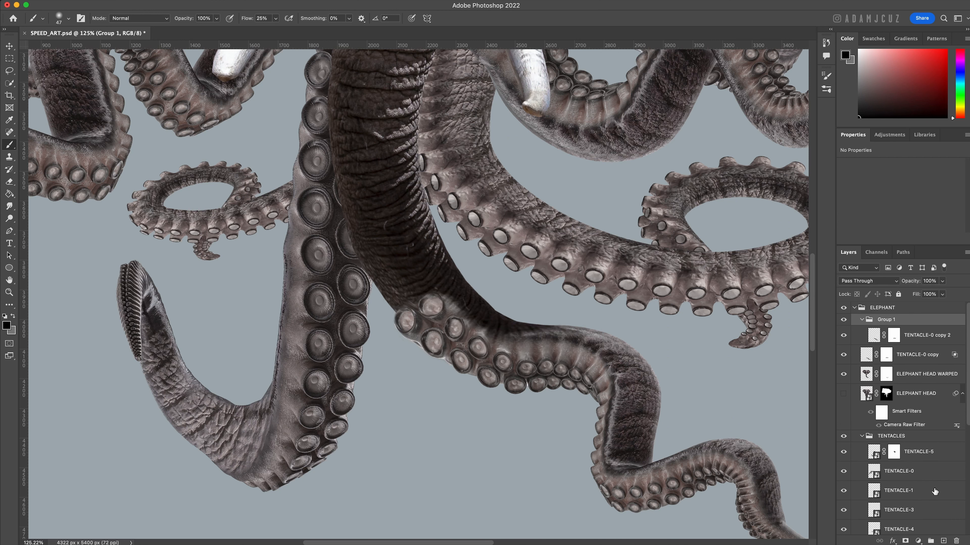
alt+click(906, 540)
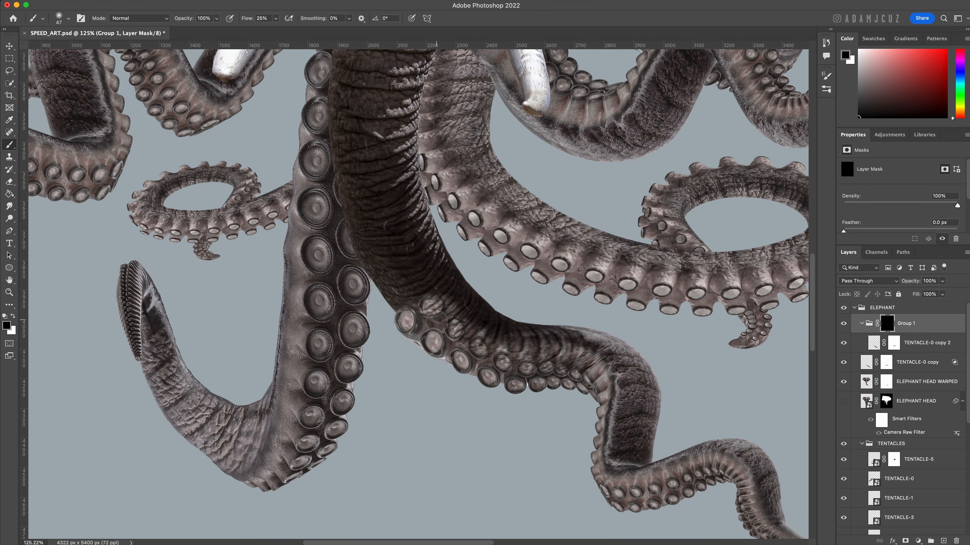
Step: Paint white on the Group 1 mask to reveal the first suckers at the trunk junction
scroll(436, 321, up, 4)
key(x)
drag(438, 309, 432, 308)
drag(431, 300, 425, 293)
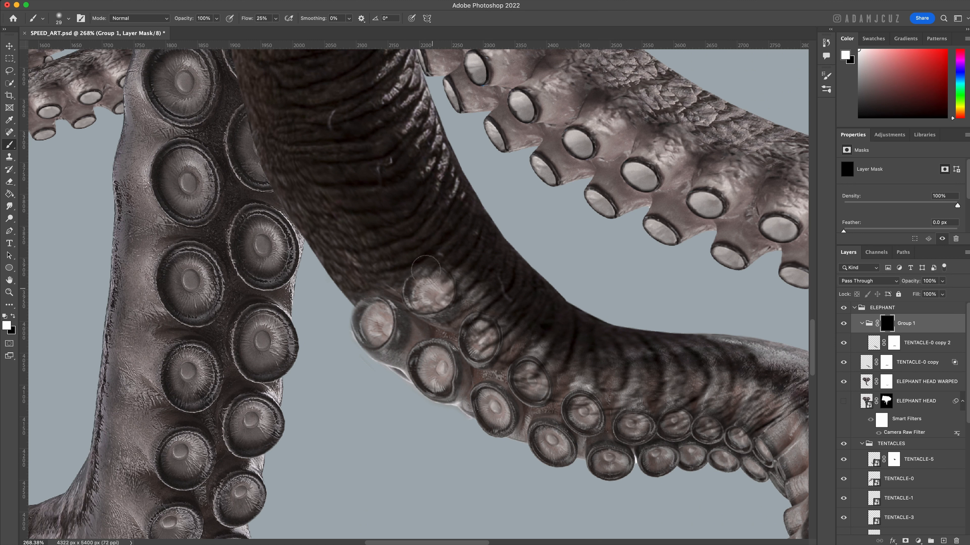
Step: Raise the brush flow to 78% and paint white on the Group 1 mask over the remaining suckers along the tentacle
drag(250, 21, 284, 21)
mouse_move(434, 291)
mouse_down()
mouse_move(443, 288)
mouse_move(435, 276)
mouse_move(404, 306)
mouse_move(458, 327)
mouse_move(532, 387)
mouse_move(547, 377)
mouse_move(591, 414)
mouse_move(738, 435)
mouse_move(432, 281)
mouse_move(451, 319)
mouse_move(492, 337)
mouse_move(469, 336)
mouse_move(439, 290)
mouse_move(549, 369)
mouse_up()
key(])
key(bracketright)
space+drag(627, 401, 545, 353)
mouse_move(547, 371)
mouse_down()
mouse_move(551, 385)
mouse_move(625, 374)
mouse_move(669, 395)
mouse_up()
scroll(669, 395, down, 2)
scroll(519, 408, down, 8)
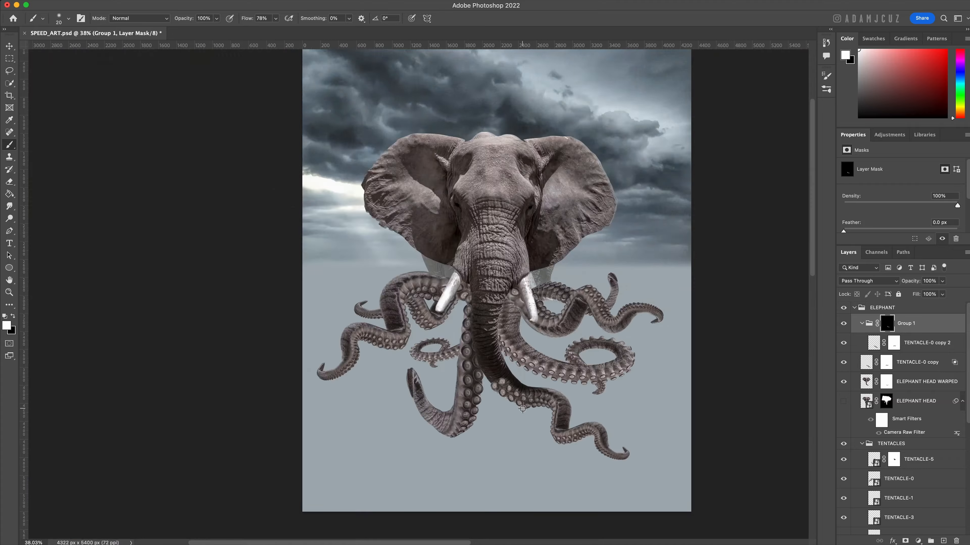
Step: Reduce the brush size to 14 px at the suckers near the trunk junction and save the document
scroll(519, 412, up, 7)
scroll(448, 245, up, 2)
ctrl+alt+drag(448, 246, 446, 246)
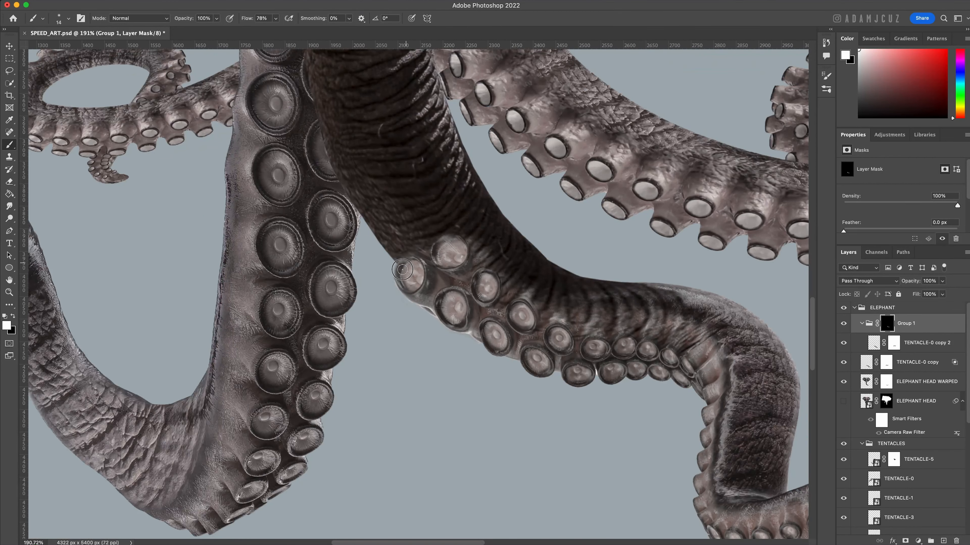
scroll(495, 310, down, 3)
key(ctrl+s)
scroll(496, 310, down, 5)
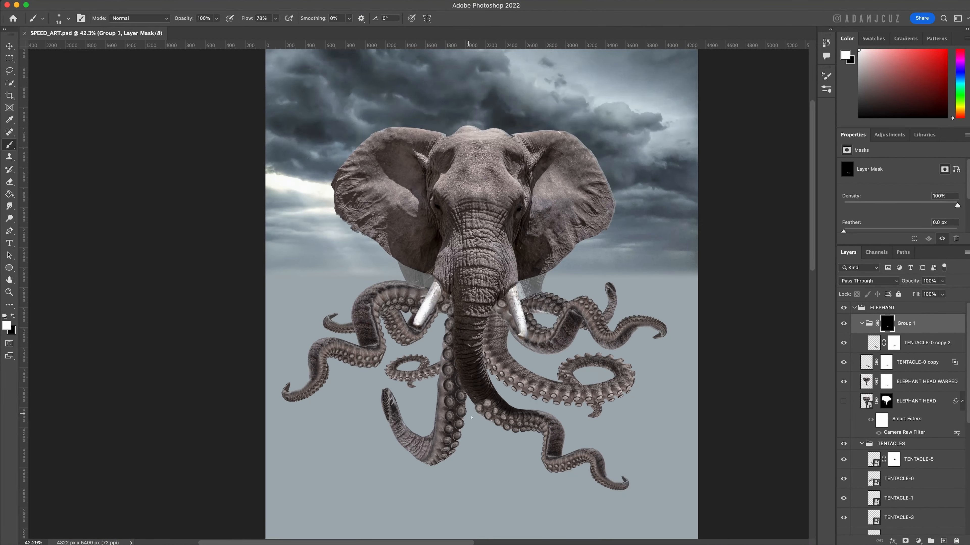
Step: Group Group 1 and TENTACLE-0 copy together and name the new group TRUNK TENTACLE
scroll(674, 392, up, 6)
click(862, 323)
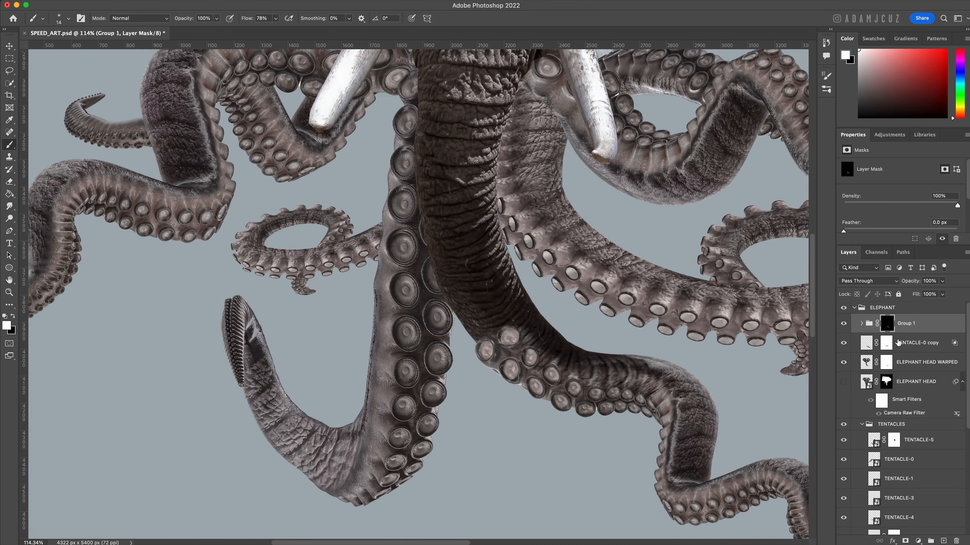
shift+click(916, 346)
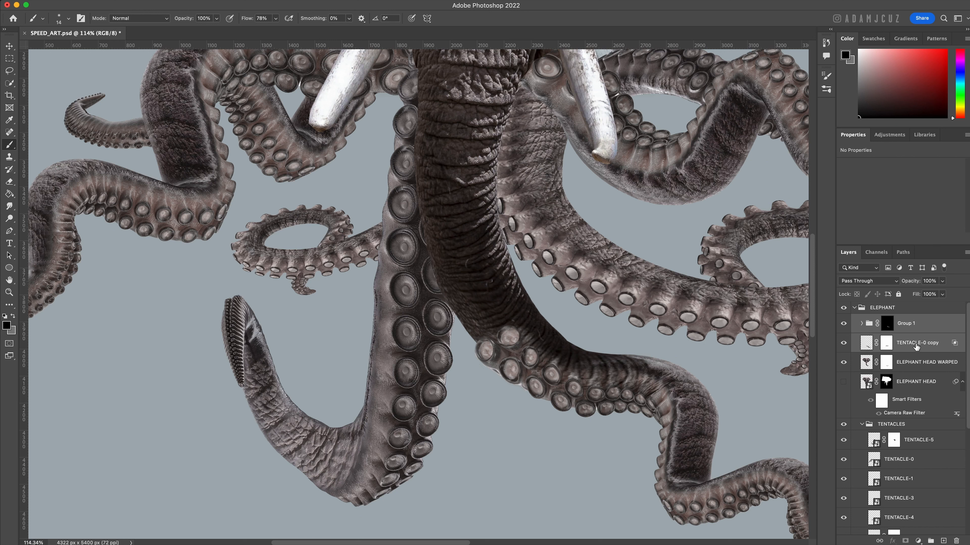
click(931, 540)
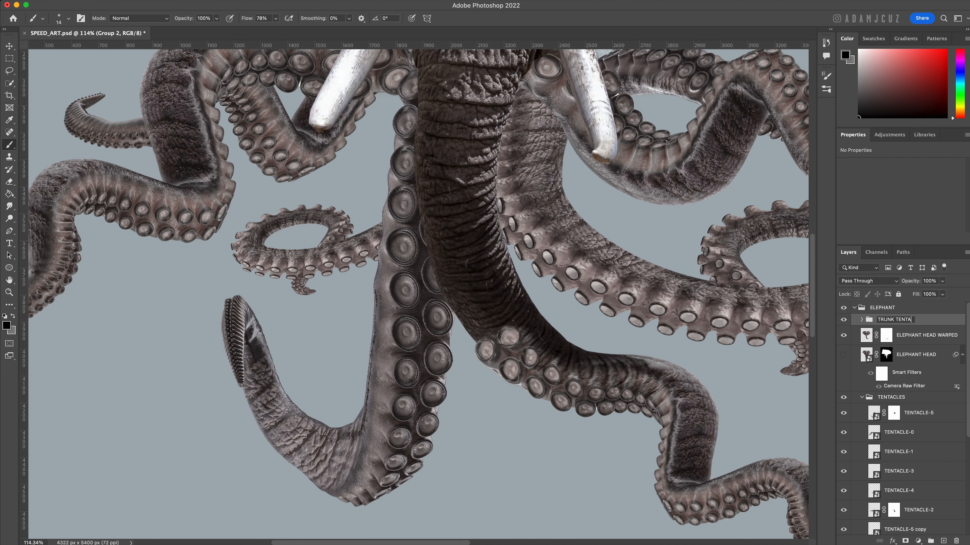
text(CLE)
key(Return)
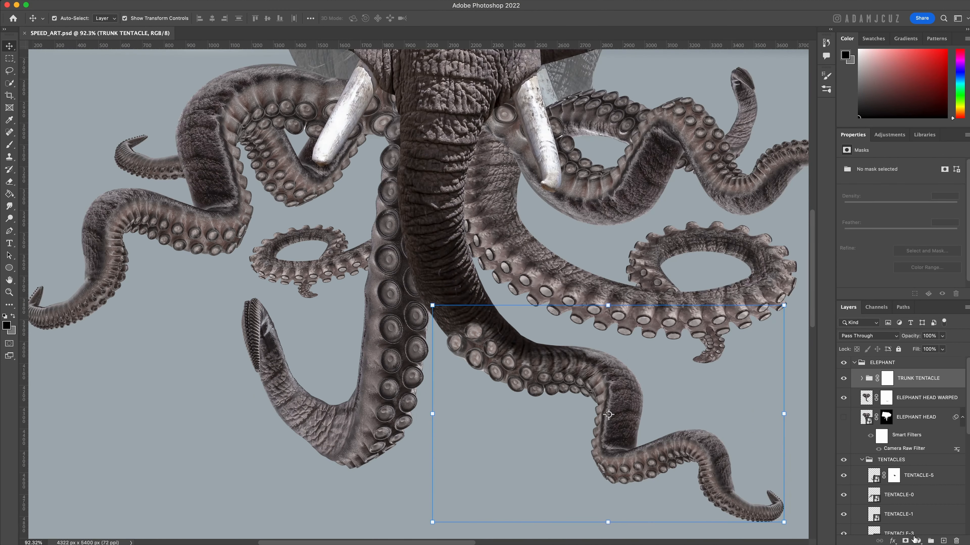
Step: Add a Curves adjustment above TRUNK TENTACLE and mask it to the visible tentacle using the TENTACLE-0 copy outline and both tentacle masks
click(918, 540)
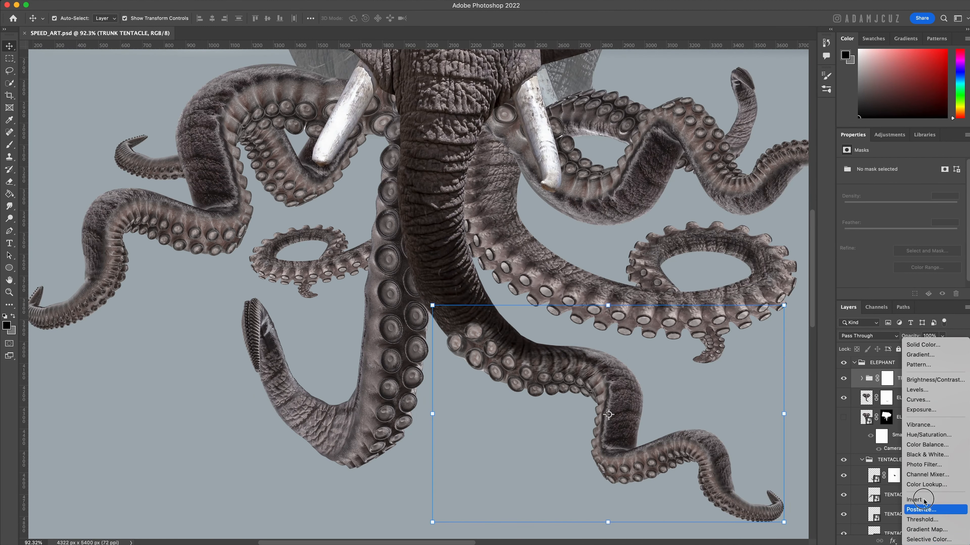
click(924, 400)
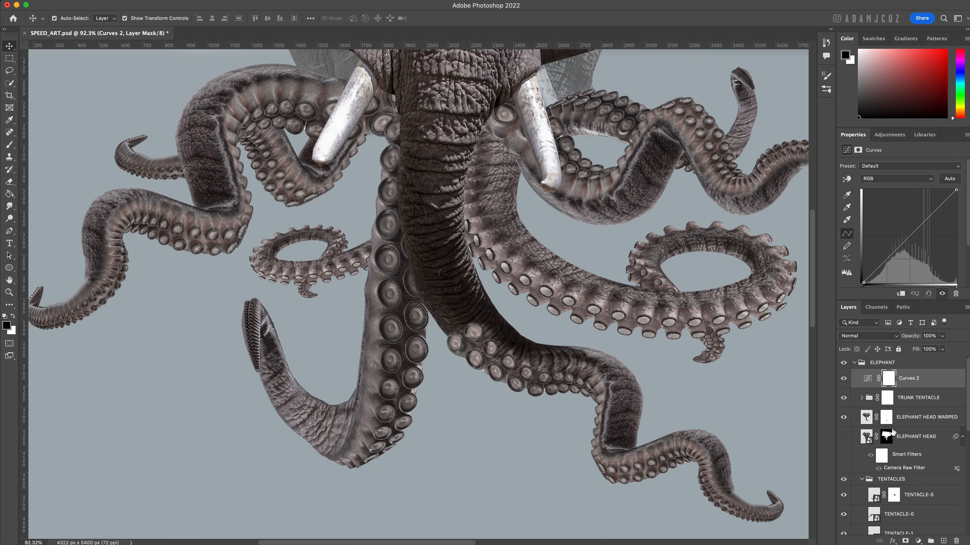
click(863, 397)
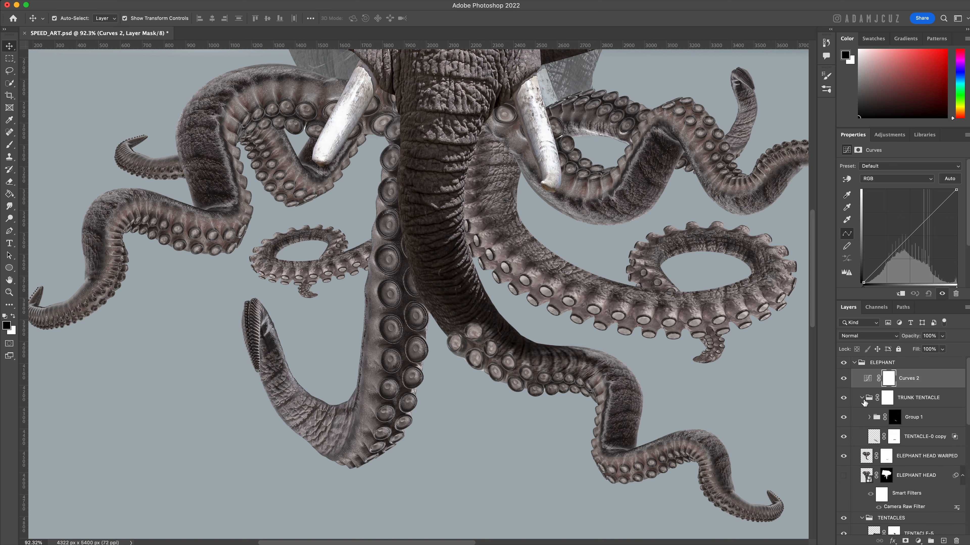
super+click(875, 440)
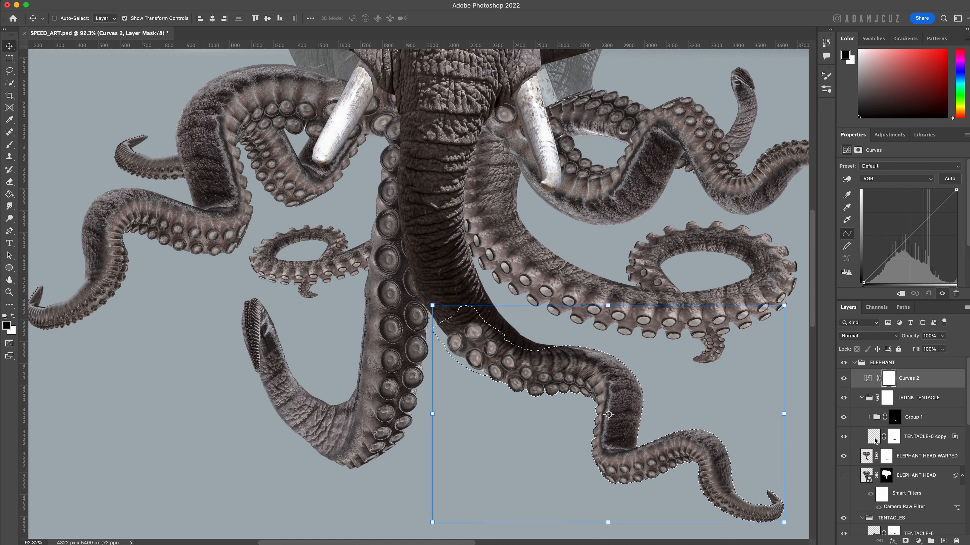
alt+shift+super+click(896, 441)
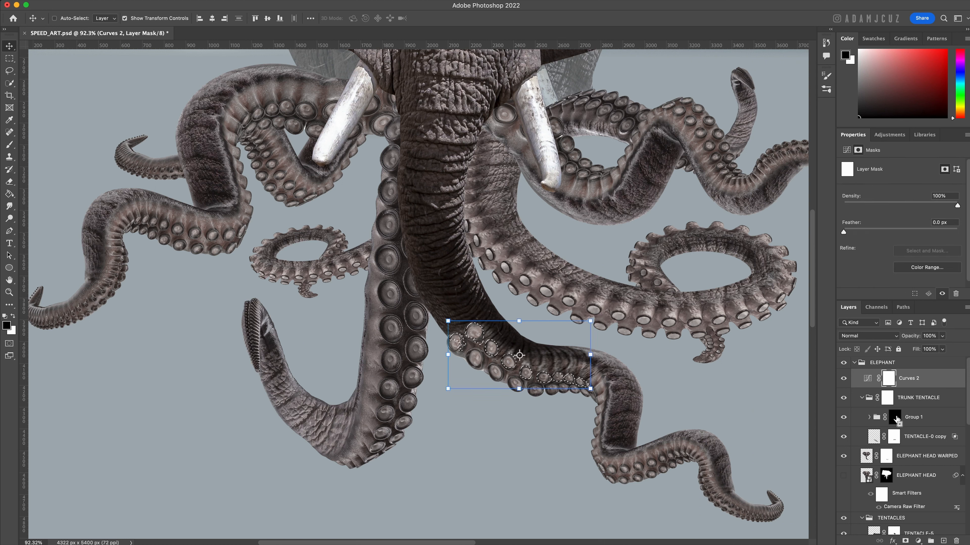
right_click(897, 420)
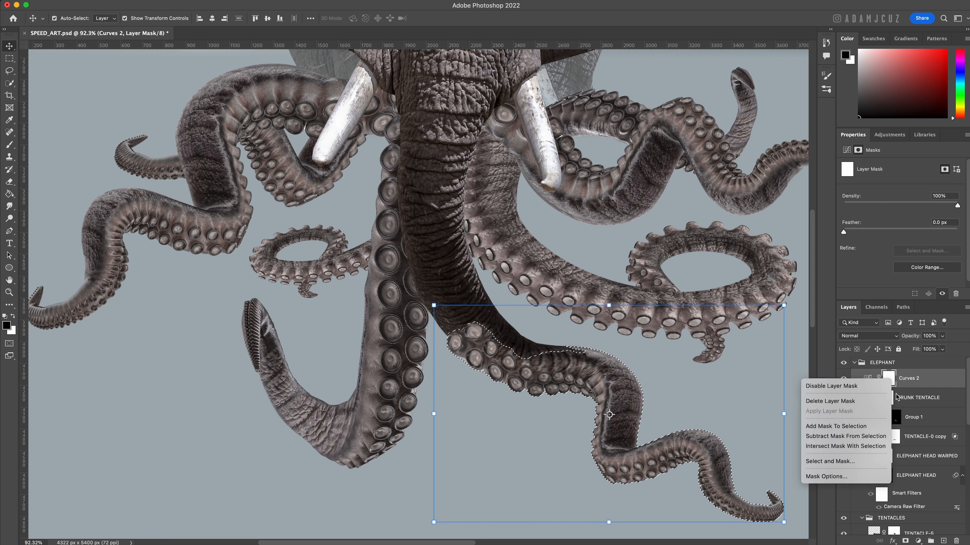
click(884, 379)
click(906, 540)
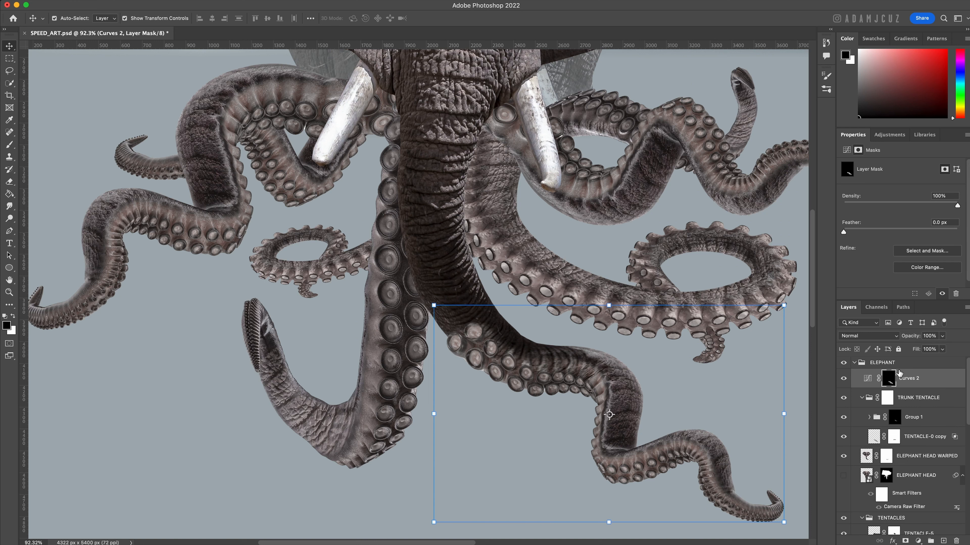
Step: Darken the trunk tentacle by pulling down the white point of the Curves 2 adjustment
click(869, 379)
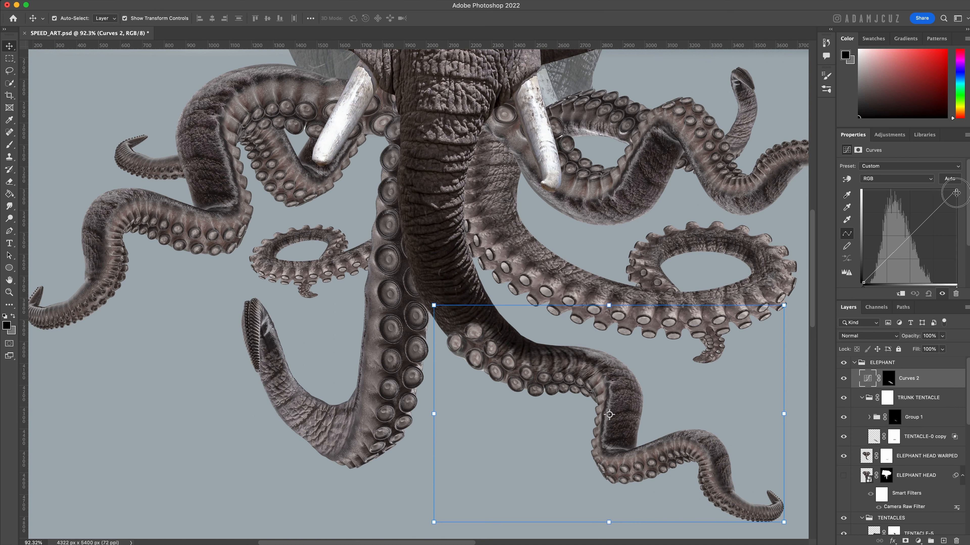
drag(956, 193, 962, 231)
Step: Paint black on the Curves 2 mask with a large soft brush to remove the darkening from the tentacle beyond the trunk junction
click(888, 378)
scroll(760, 397, down, 2)
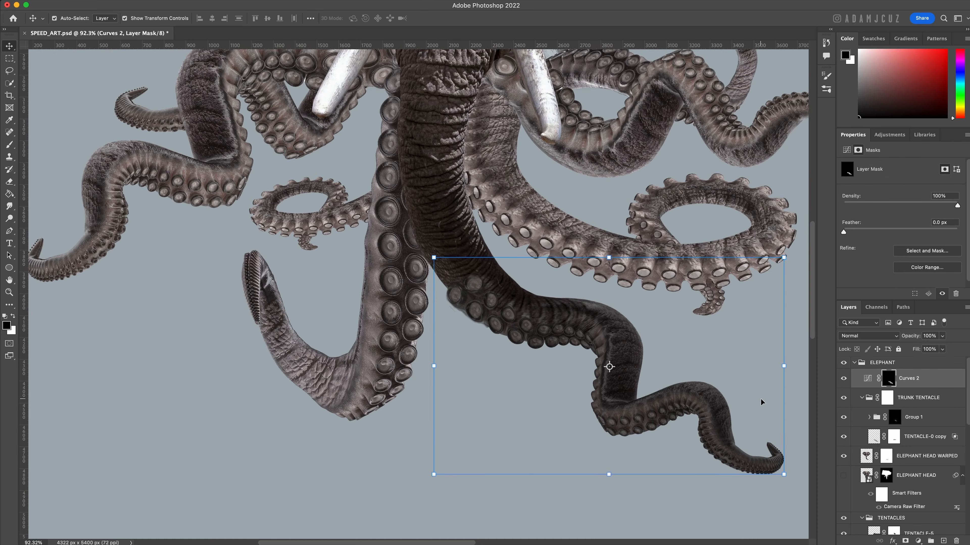
key(b)
scroll(736, 402, down, 2)
mouse_move(750, 443)
mouse_down()
mouse_move(736, 422)
mouse_move(705, 414)
mouse_up()
drag(711, 408, 694, 409)
mouse_move(644, 346)
mouse_down()
mouse_move(604, 358)
mouse_move(647, 353)
mouse_move(644, 363)
mouse_move(593, 330)
mouse_move(647, 375)
mouse_move(638, 342)
mouse_move(666, 373)
mouse_up()
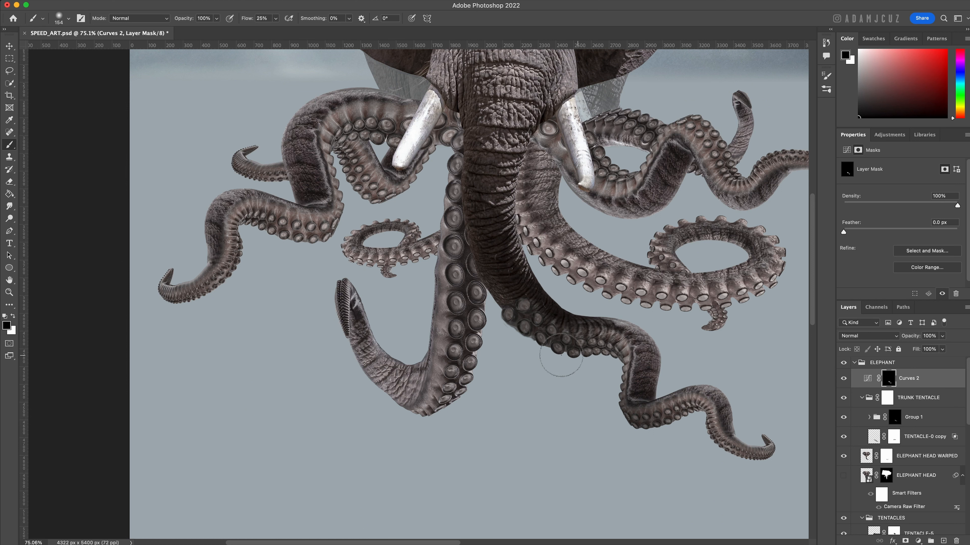
drag(602, 338, 649, 368)
Step: Split the Underlying Layer white slider in Curves 2's Blend If options to preserve the tentacle's highlights
double_click(945, 381)
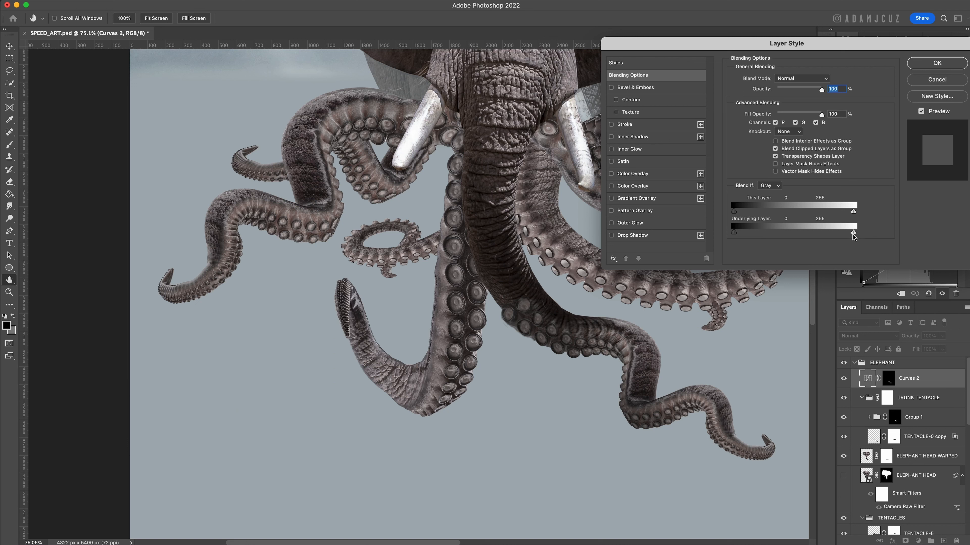
drag(853, 233, 795, 239)
click(929, 64)
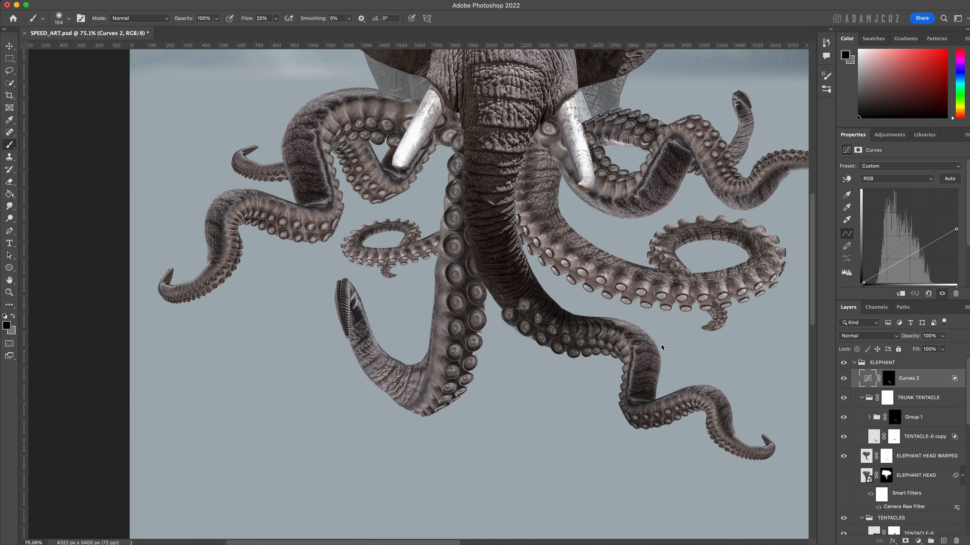
Step: Paint white on the Curves 2 mask along the tentacle's upper edge near the trunk junction to restore some darkening
click(889, 381)
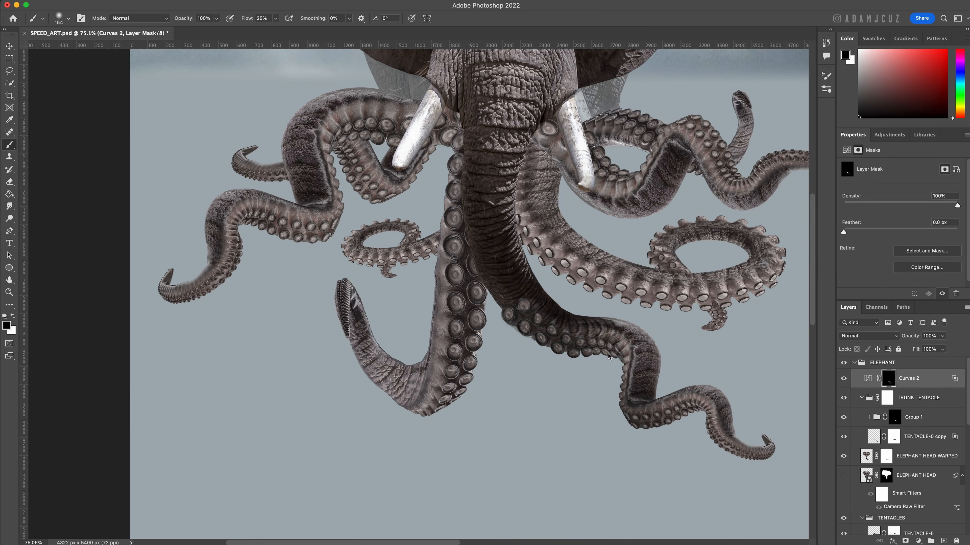
key(x)
drag(611, 313, 610, 317)
scroll(762, 342, down, 2)
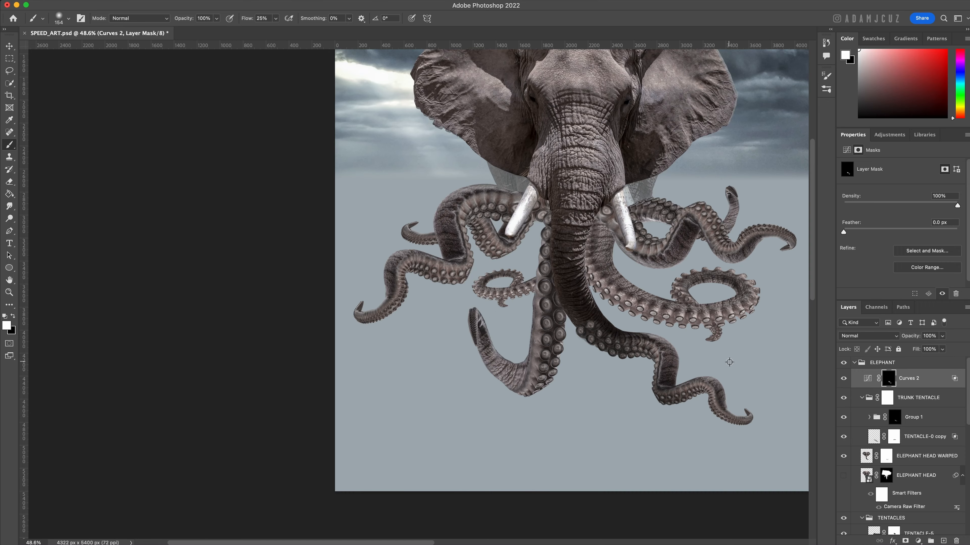
scroll(729, 361, down, 1)
scroll(749, 359, up, 4)
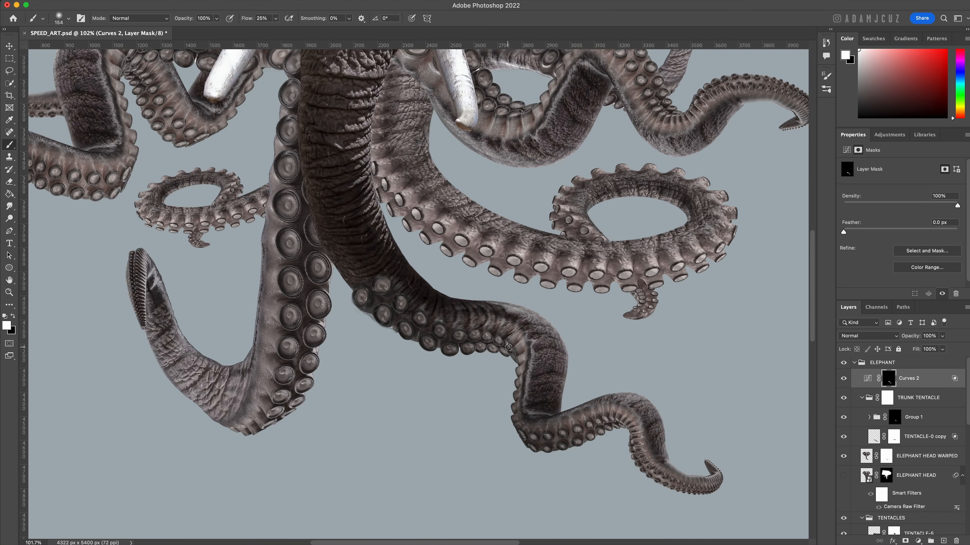
Step: Paint black on the Curves 2 mask inside a selection hugging the trunk tentacle's lower sucker edge to clear darkening from the background, and save
scroll(508, 347, down, 2)
scroll(418, 360, up, 6)
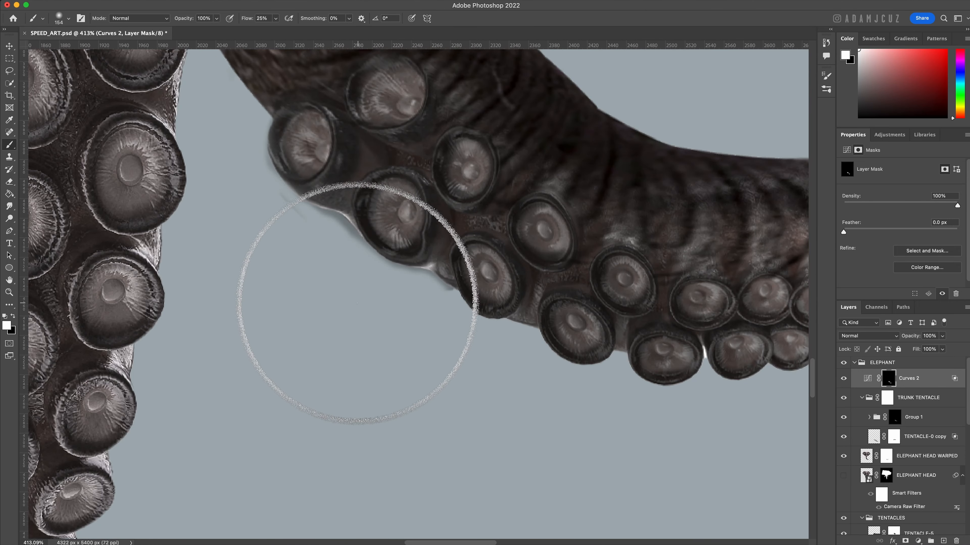
scroll(699, 390, down, 2)
scroll(699, 389, up, 4)
drag(642, 368, 512, 366)
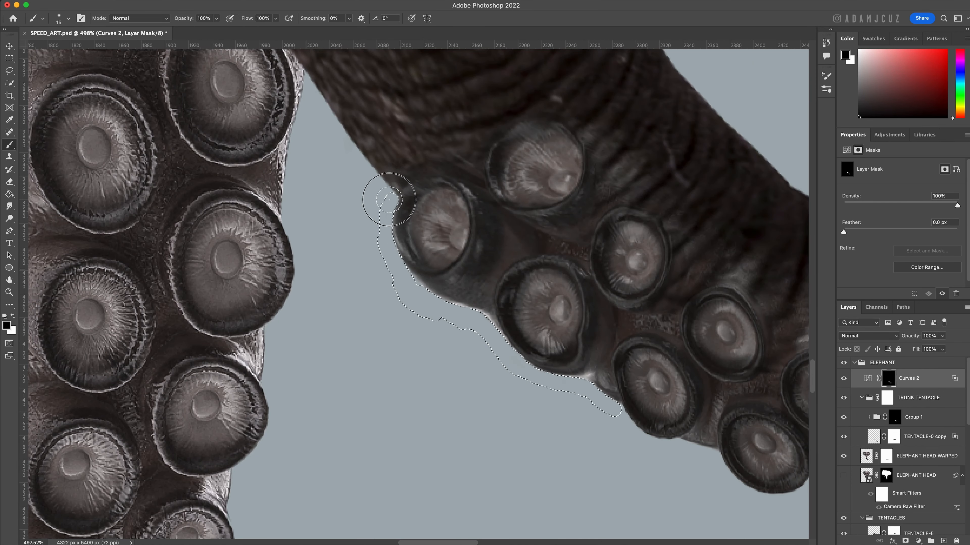
key(super+d)
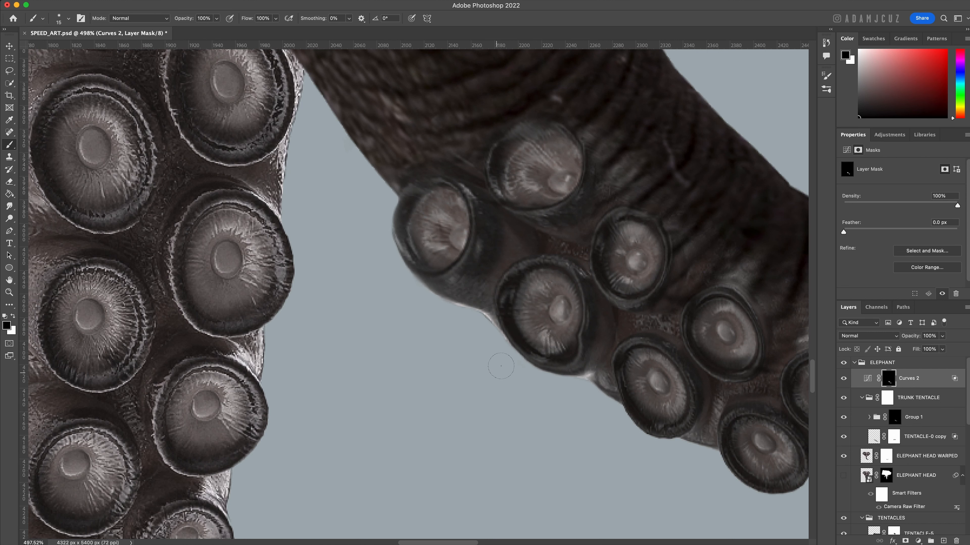
key(super+0)
key(super+s)
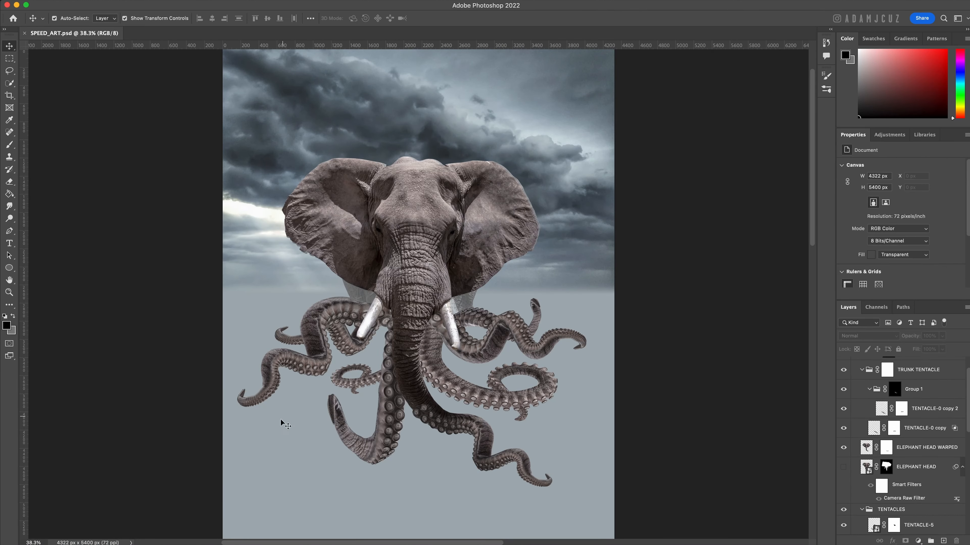
Step: Start a Puppet Warp on the TENTACLE-5 layer and pin the tentacle at its root behind the trunk and at its lower bend
click(372, 456)
drag(432, 356, 538, 295)
drag(474, 310, 506, 315)
click(87, 0)
click(114, 179)
click(522, 244)
click(497, 417)
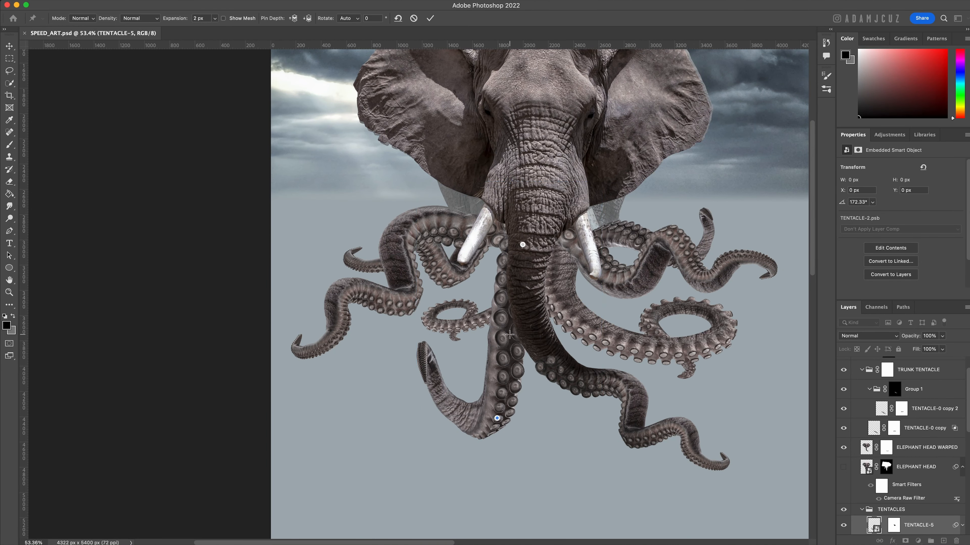
Step: Add warp pins along the TENTACLE-5 arm and near its tip, shifting the upper arm and tip outward from the trunk and the bend slightly inward
drag(502, 363, 495, 361)
drag(504, 296, 497, 295)
drag(497, 418, 507, 415)
drag(431, 368, 423, 365)
click(412, 366)
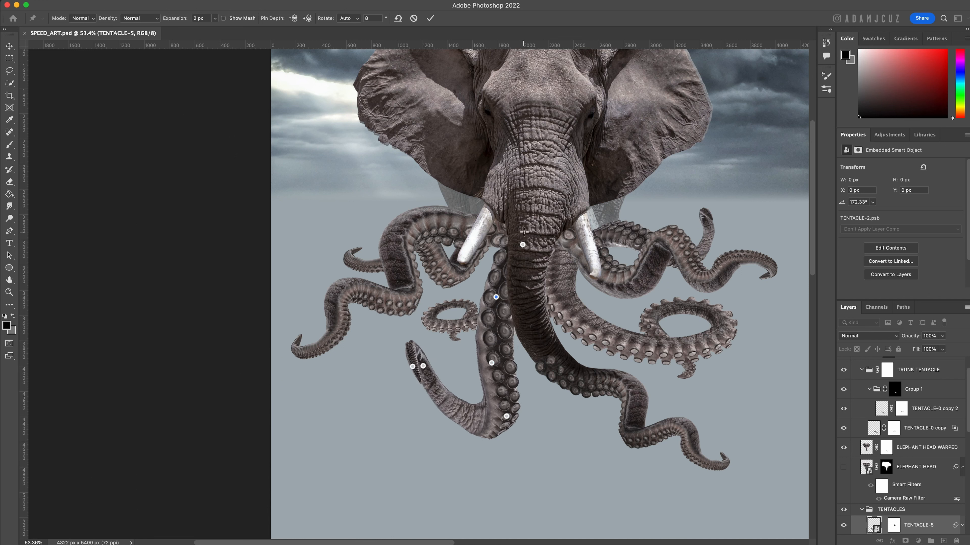
Step: Fine-tune the root, arm, bend and tip pins to curve TENTACLE-5 smoothly out from behind the trunk, and apply the warp
drag(522, 244, 532, 241)
drag(498, 295, 492, 297)
drag(495, 361, 487, 367)
drag(506, 416, 515, 415)
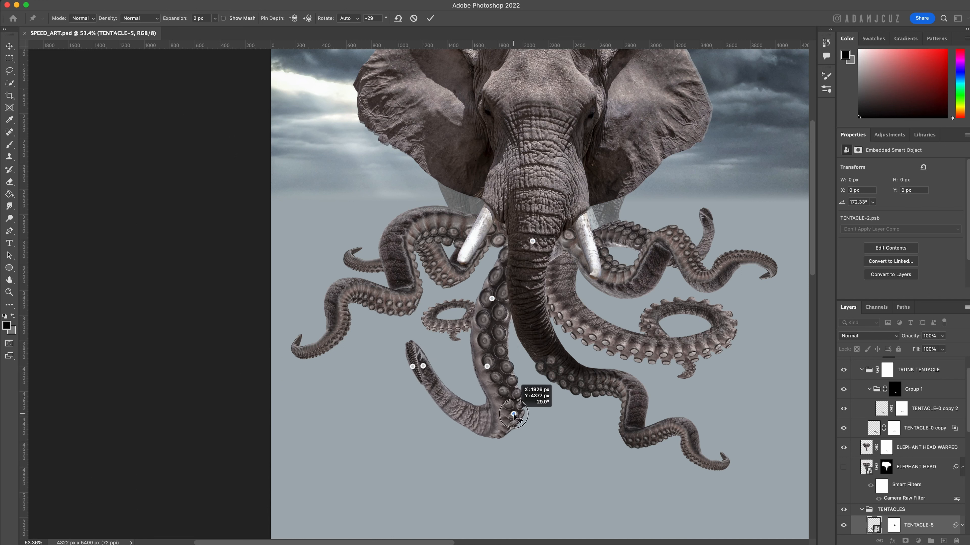
drag(487, 366, 486, 366)
drag(491, 298, 493, 301)
drag(514, 415, 514, 417)
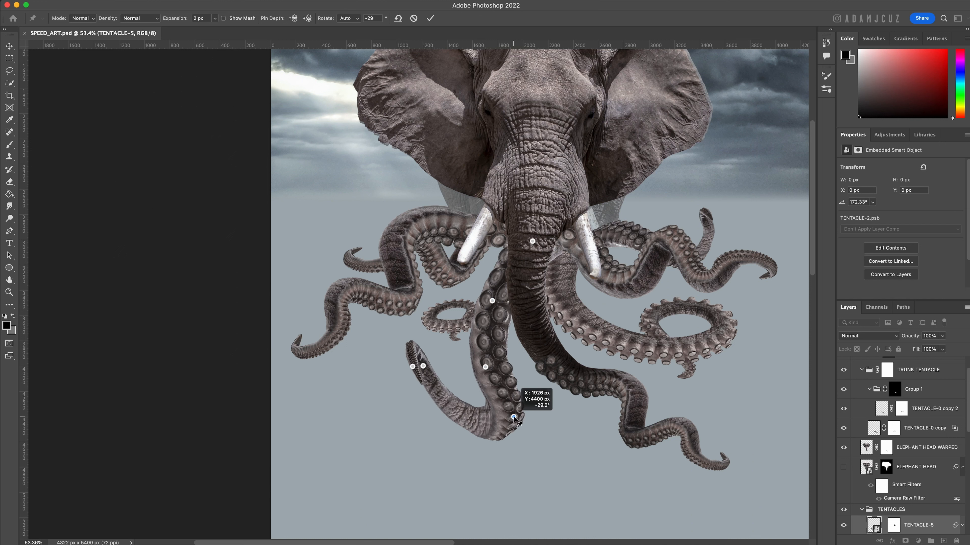
drag(423, 366, 421, 367)
drag(514, 417, 510, 415)
click(431, 19)
Step: Paint black on the TENTACLE-5 layer mask beside the trunk's far edge to hide the part of the warped tentacle's root sticking out there
click(894, 526)
key(b)
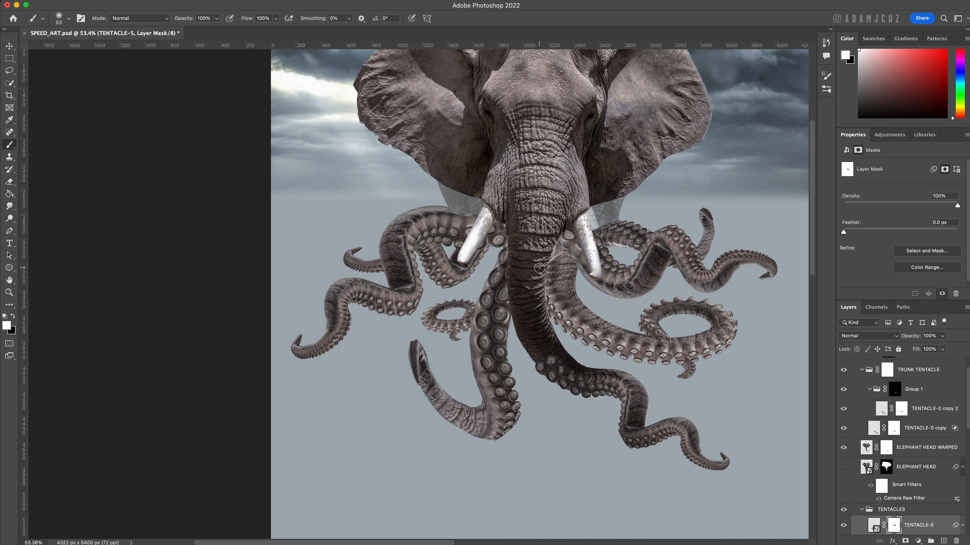
key(x)
mouse_move(552, 280)
mouse_down()
mouse_move(560, 281)
mouse_move(567, 251)
mouse_move(541, 267)
mouse_move(553, 244)
mouse_move(546, 279)
mouse_move(562, 305)
mouse_up()
key(super+0)
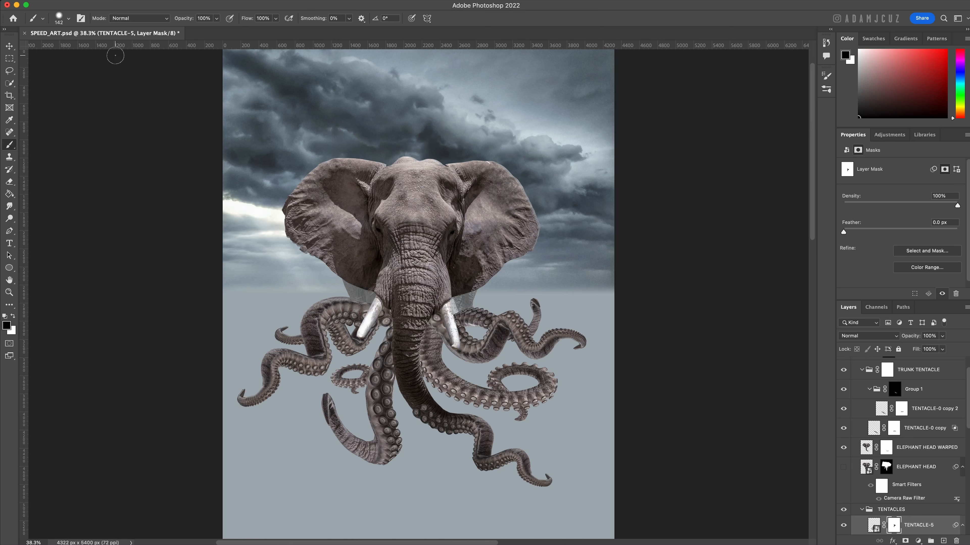